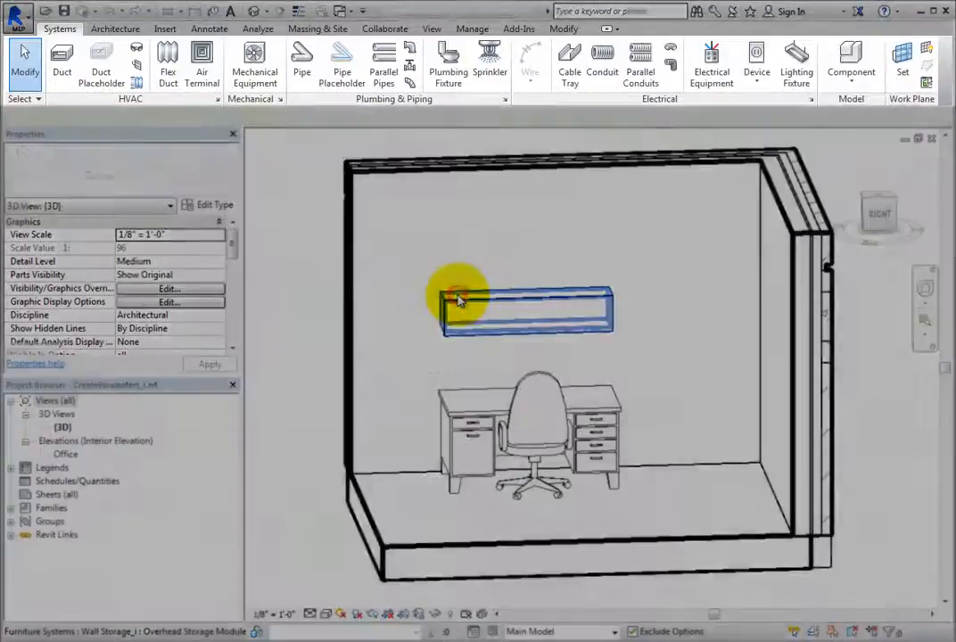
Open the overhead storage module's family for editing.
{"action": "left_click", "coordinate": [457, 299]}
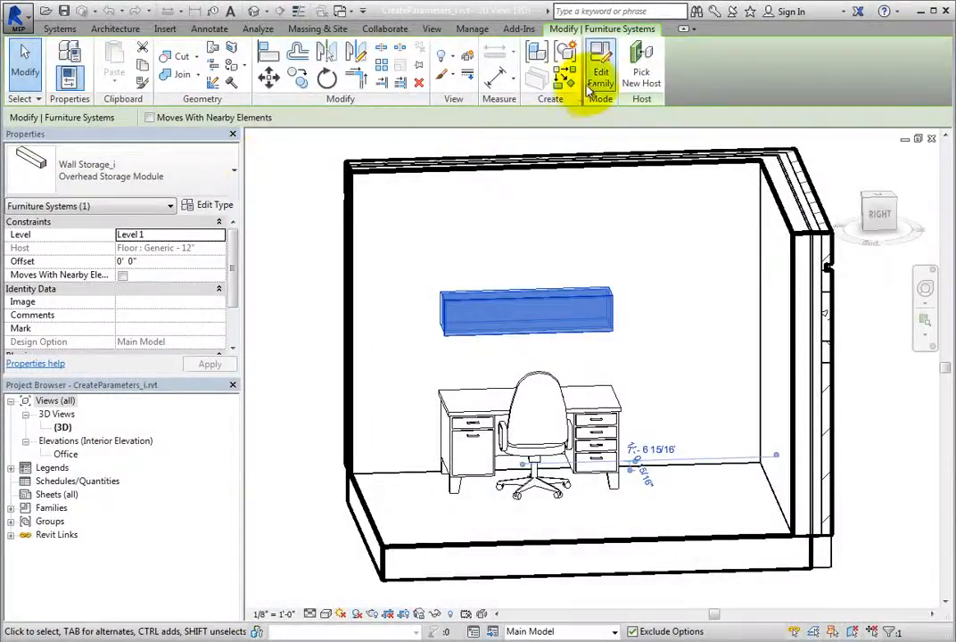
{"action": "left_click", "coordinate": [596, 80]}
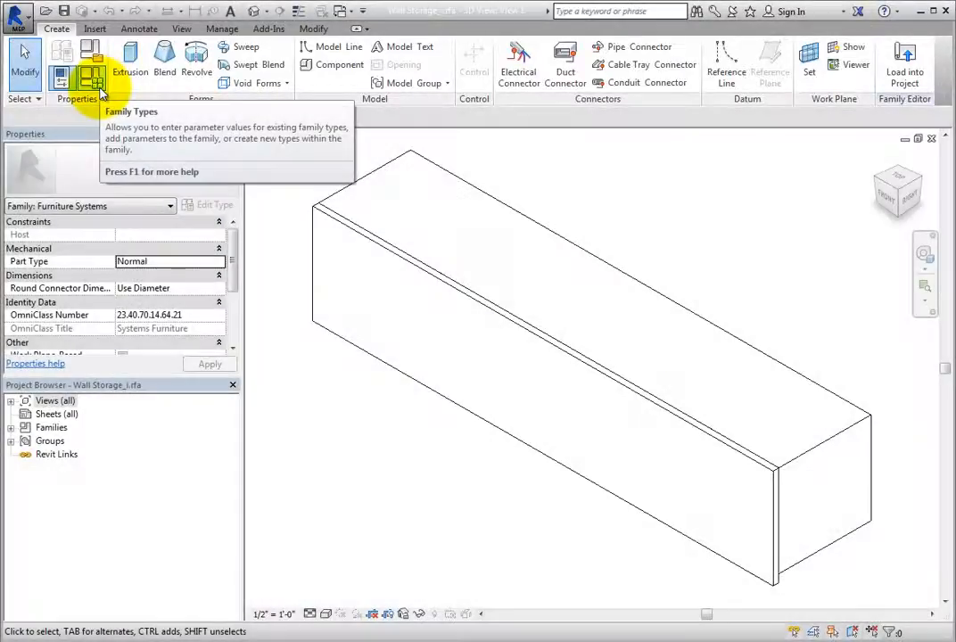
Open the Family Types dialog and examine the type name list and the Dimensions parameter rows.
{"action": "left_click", "coordinate": [100, 92]}
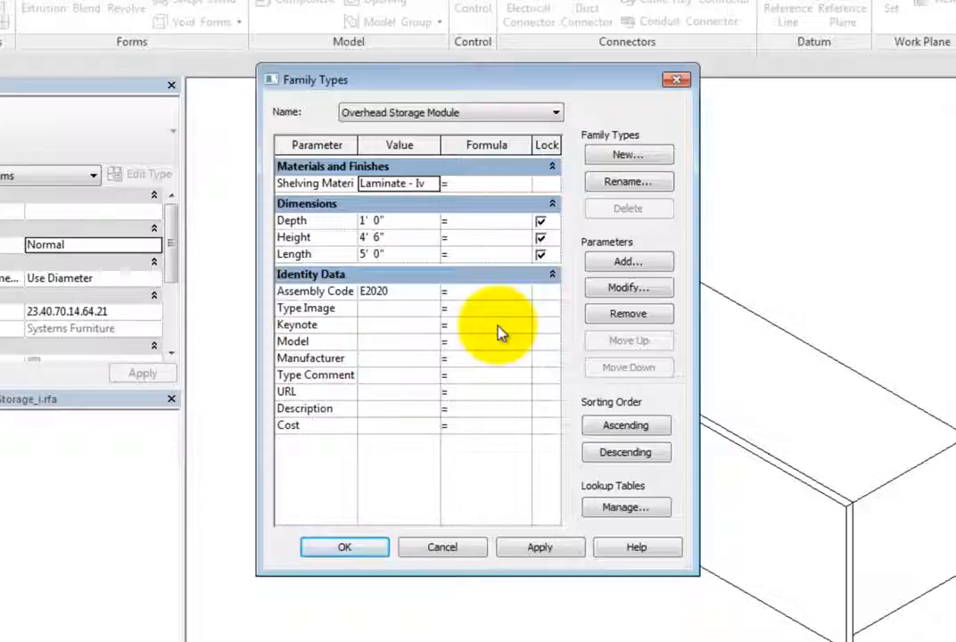
{"action": "left_click", "coordinate": [555, 116]}
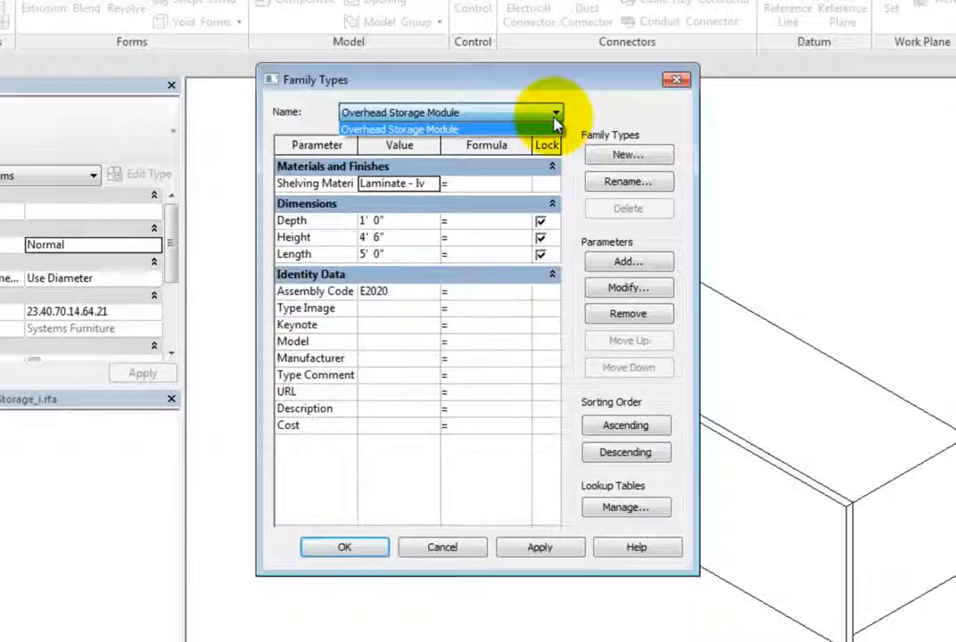
{"action": "left_click", "coordinate": [555, 114]}
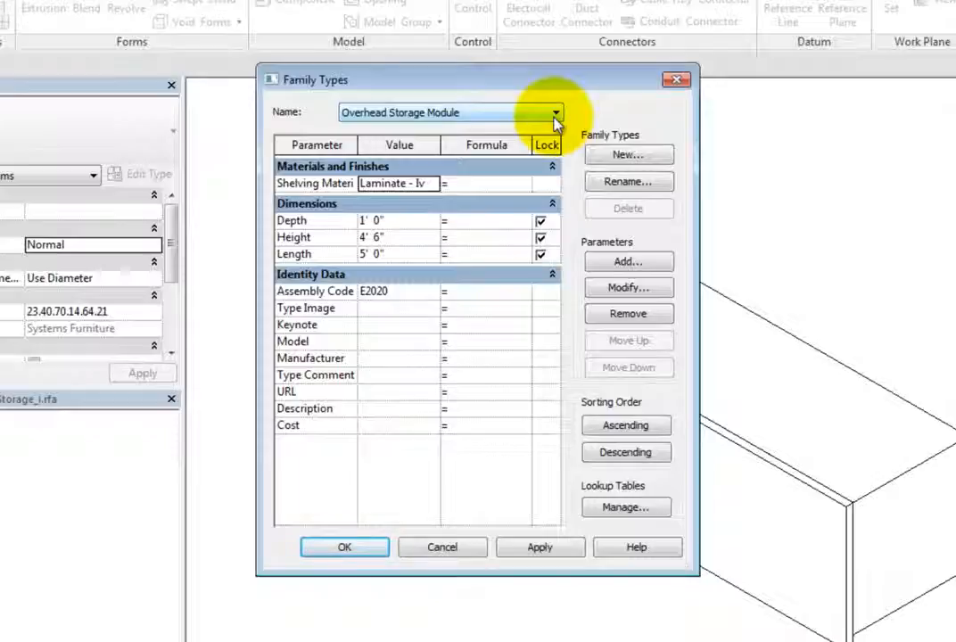
{"action": "left_click", "coordinate": [402, 223]}
{"action": "left_click", "coordinate": [464, 221]}
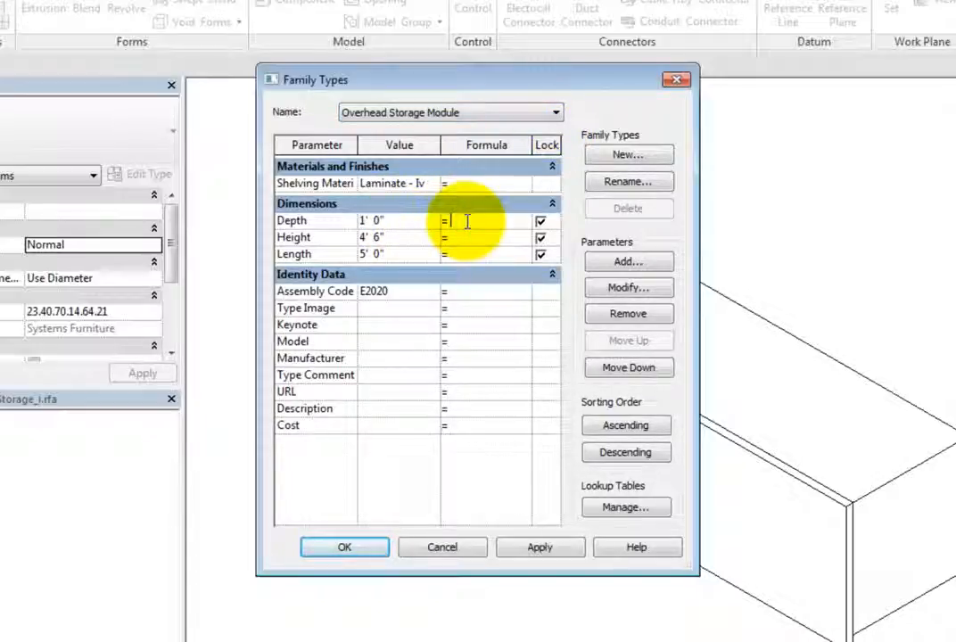
{"action": "left_click", "coordinate": [542, 224]}
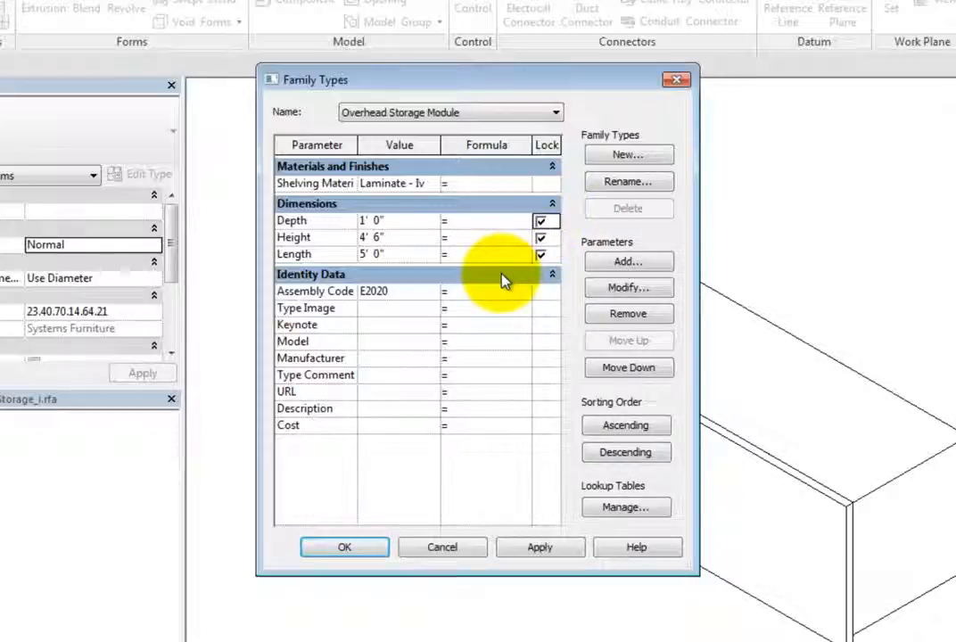
Start adding a parameter and review the Type/Instance, discipline and type-of-parameter options.
{"action": "left_click", "coordinate": [643, 265]}
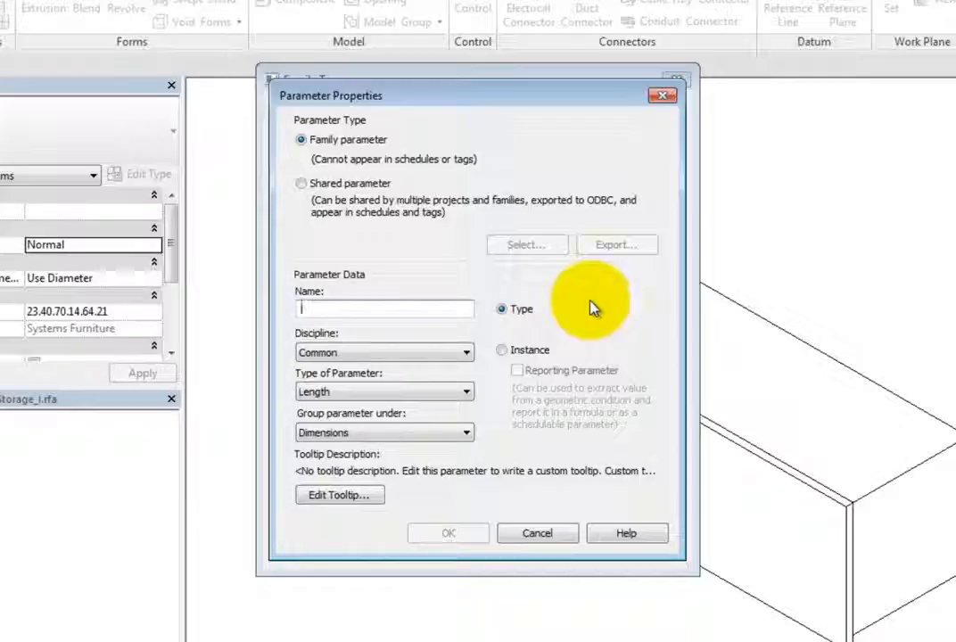
{"action": "left_click", "coordinate": [505, 350]}
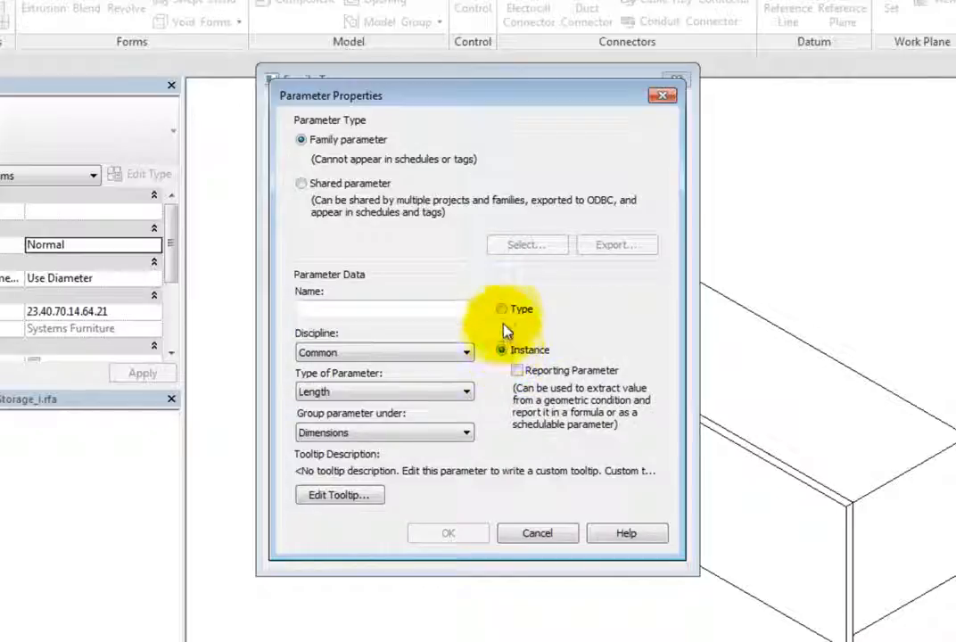
{"action": "left_click", "coordinate": [503, 312]}
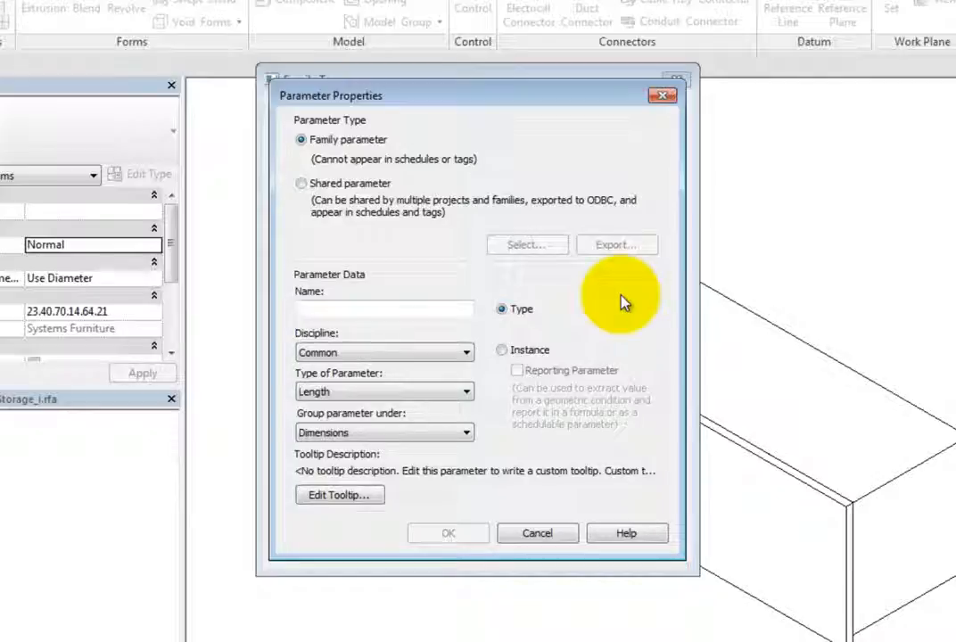
{"action": "left_click", "coordinate": [465, 353]}
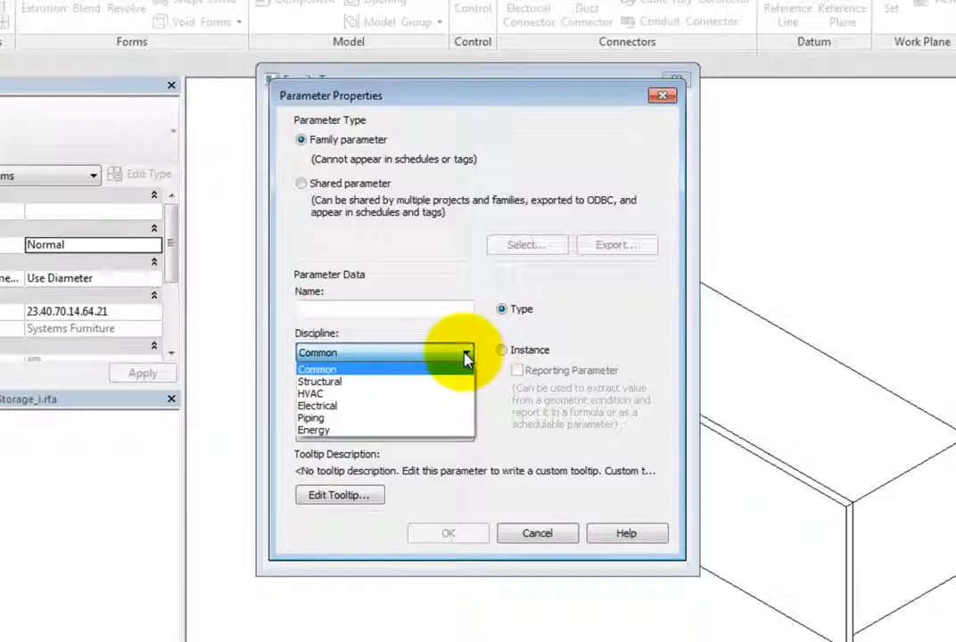
{"action": "left_click", "coordinate": [464, 354]}
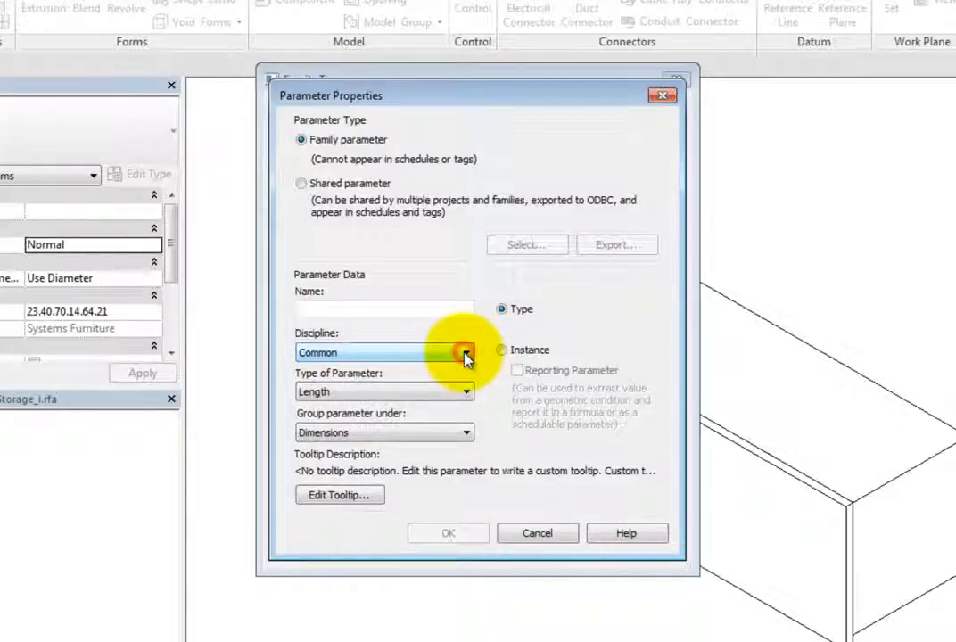
{"action": "left_click", "coordinate": [465, 390]}
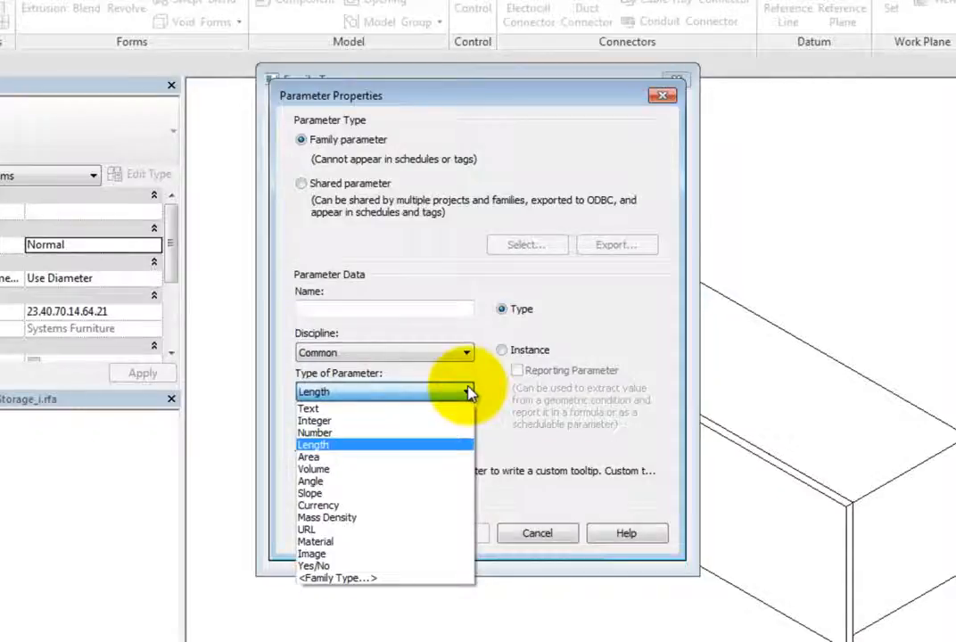
{"action": "left_click", "coordinate": [468, 392]}
Review the grouping list and tooltip editor, then cancel the new parameter.
{"action": "left_click", "coordinate": [466, 433]}
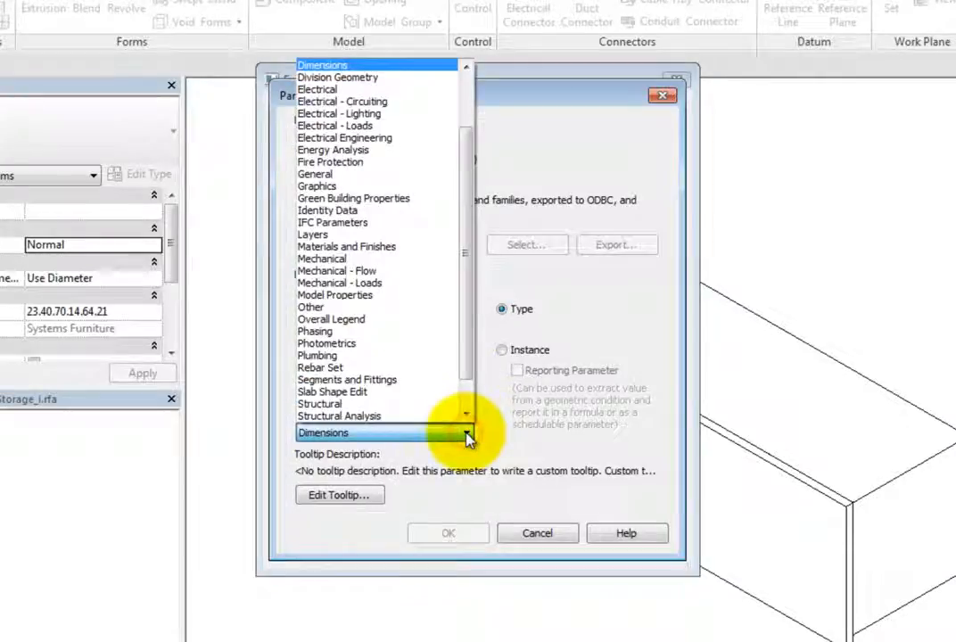
{"action": "left_click_drag", "start_coordinate": [468, 339], "coordinate": [471, 412]}
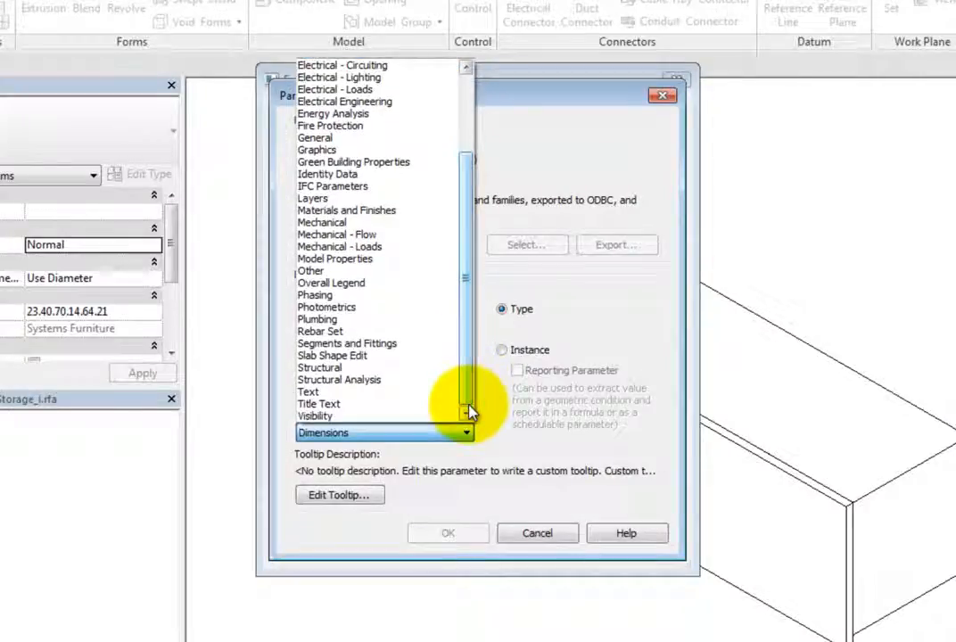
{"action": "left_click", "coordinate": [467, 434]}
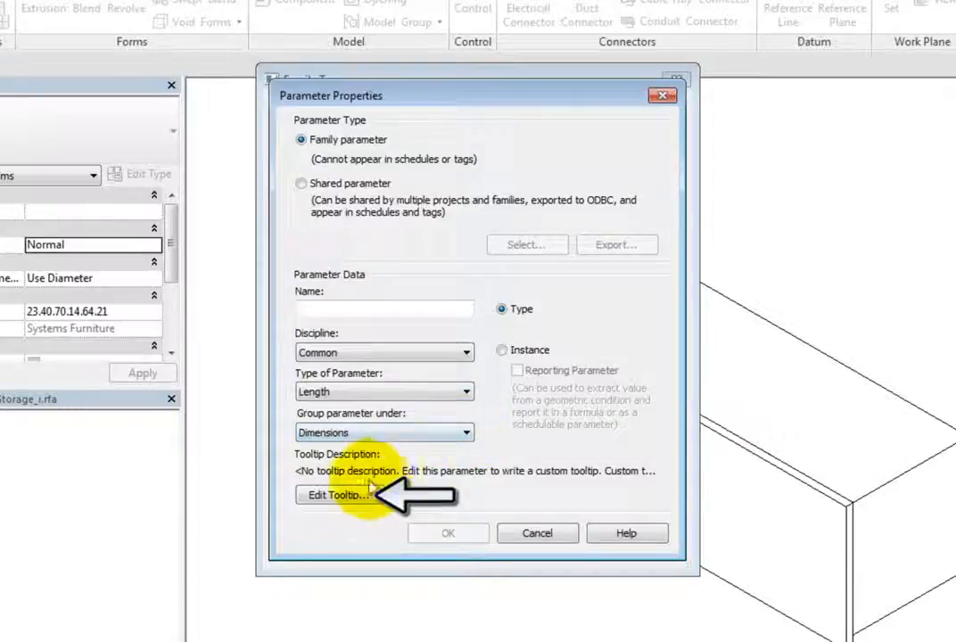
{"action": "left_click", "coordinate": [361, 495]}
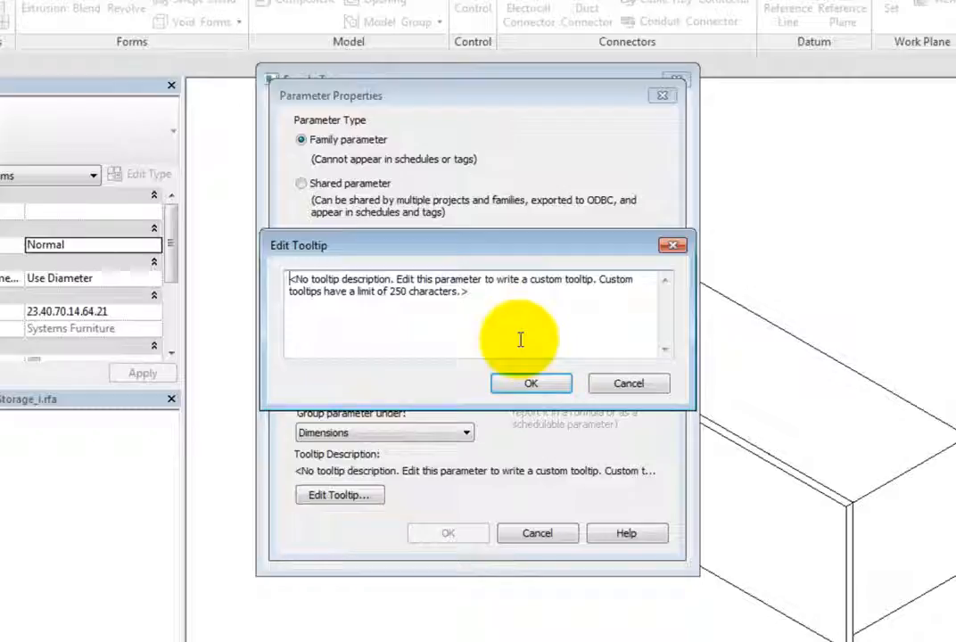
{"action": "left_click", "coordinate": [613, 385]}
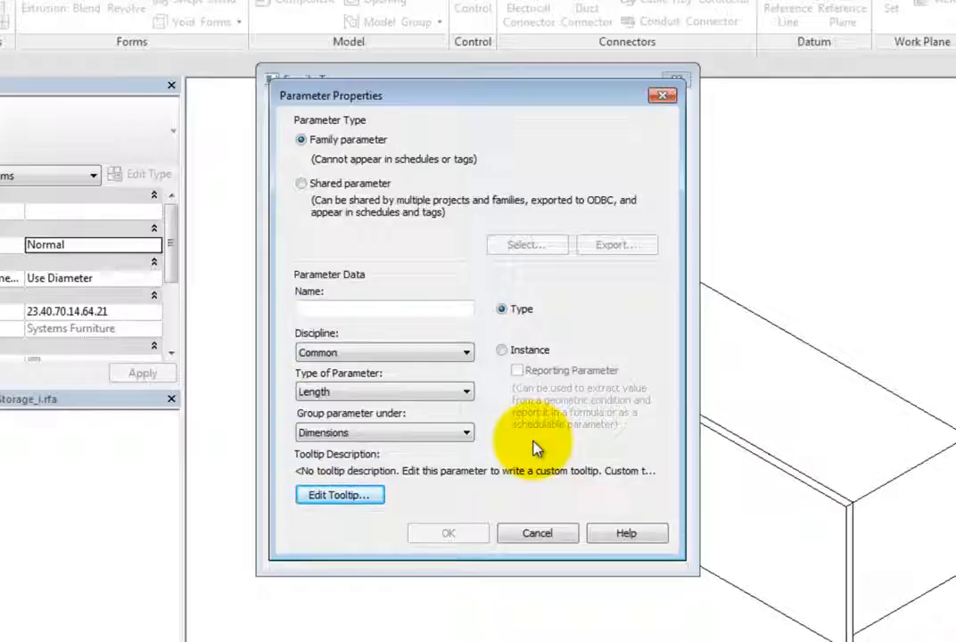
{"action": "left_click", "coordinate": [538, 534]}
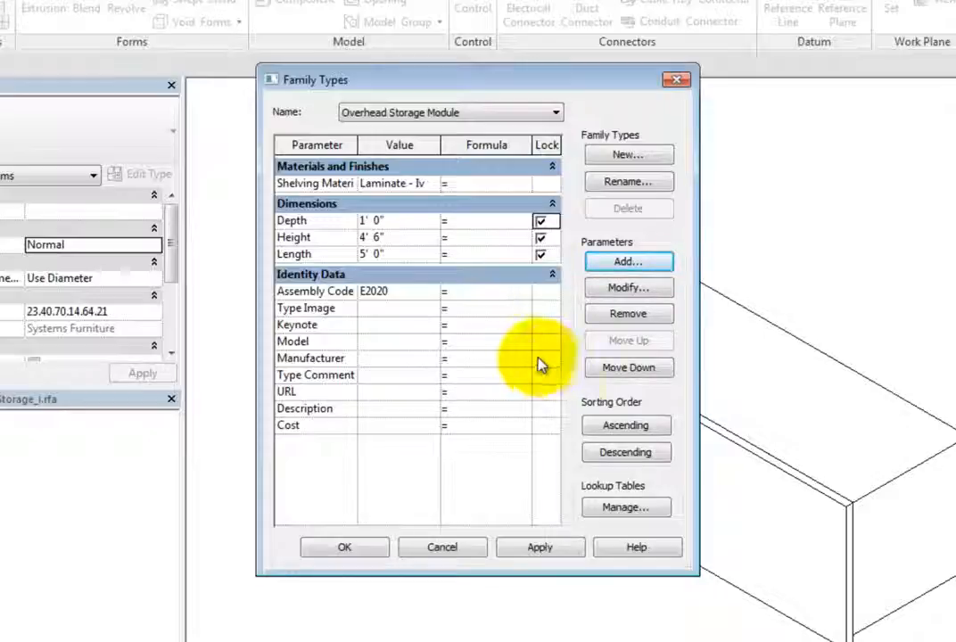
Move the Height parameter up and down within the Dimensions group.
{"action": "left_click", "coordinate": [299, 237]}
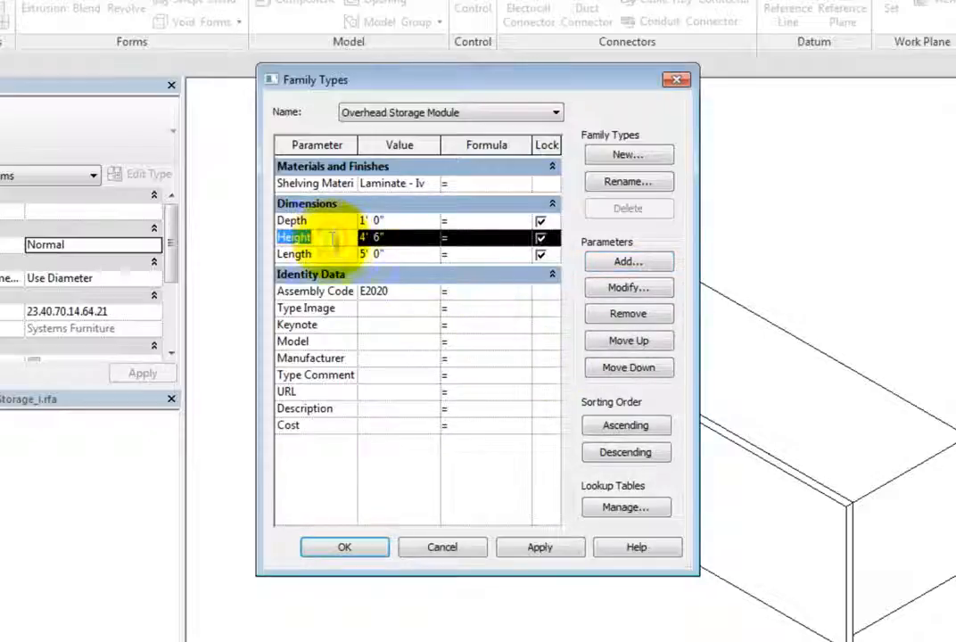
{"action": "left_click", "coordinate": [658, 343]}
{"action": "left_click", "coordinate": [660, 370]}
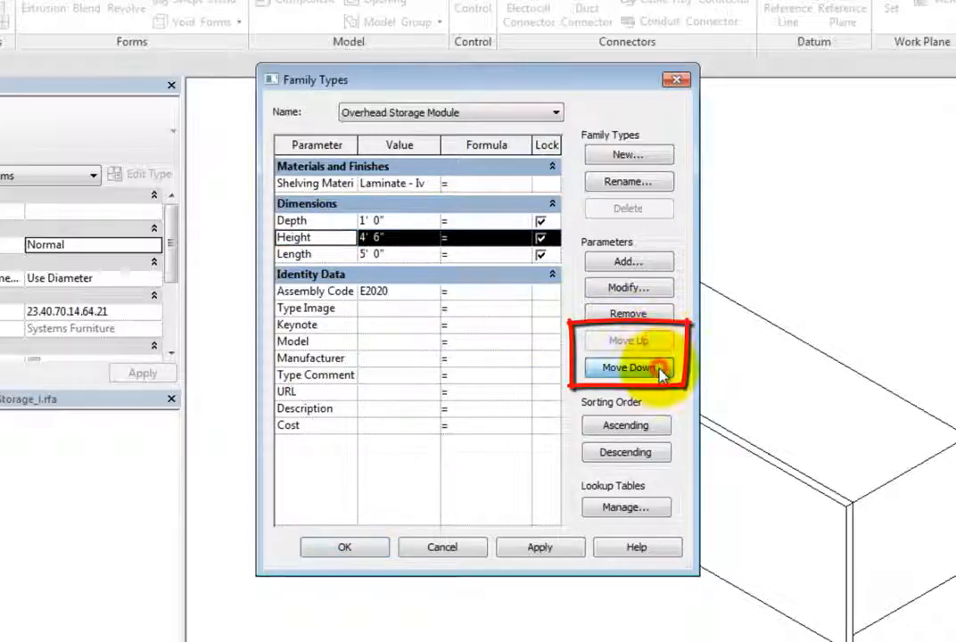
{"action": "left_click", "coordinate": [660, 369]}
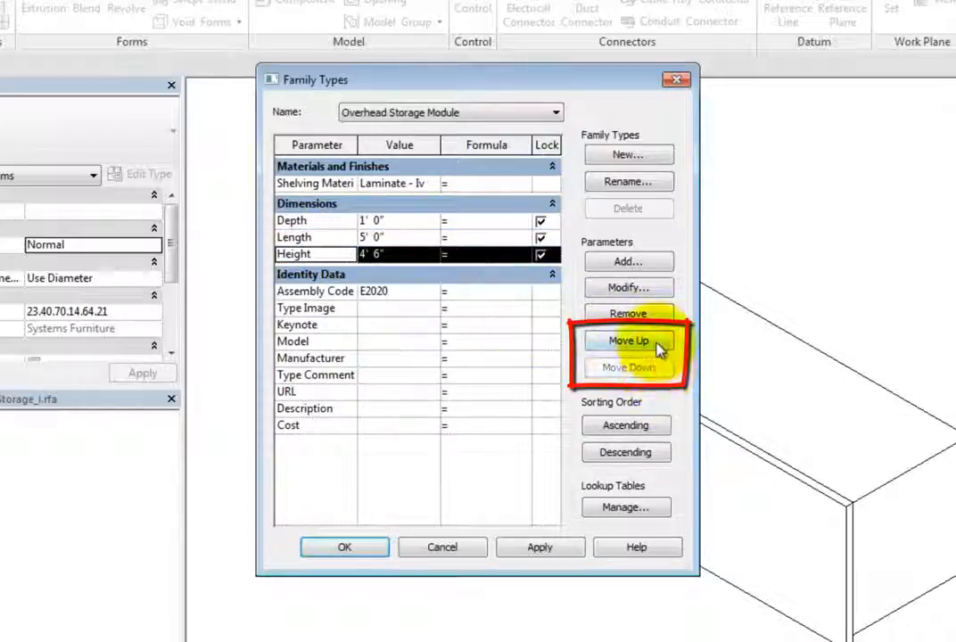
{"action": "left_click", "coordinate": [658, 344]}
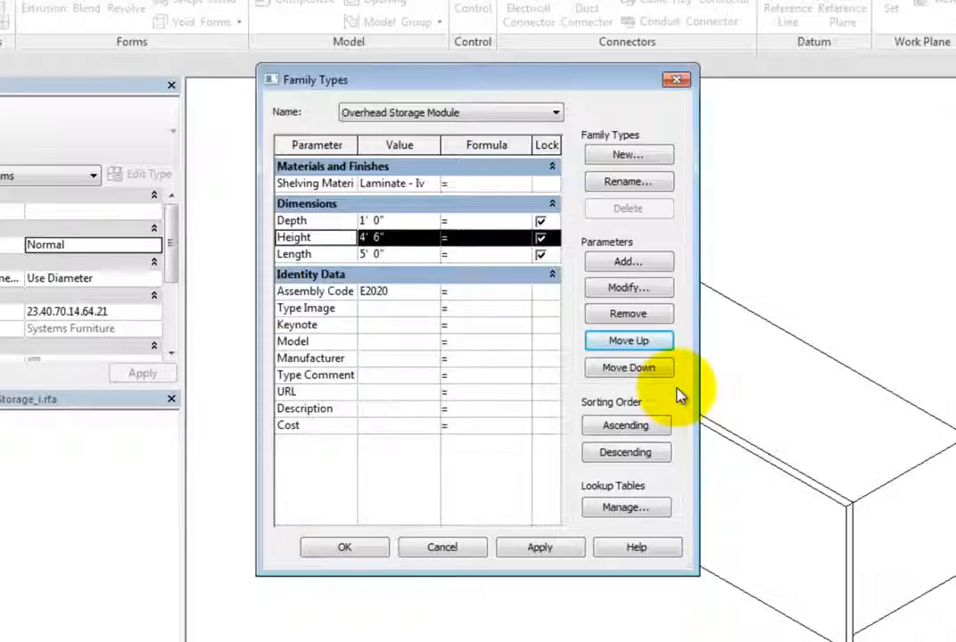
{"action": "left_click", "coordinate": [665, 342]}
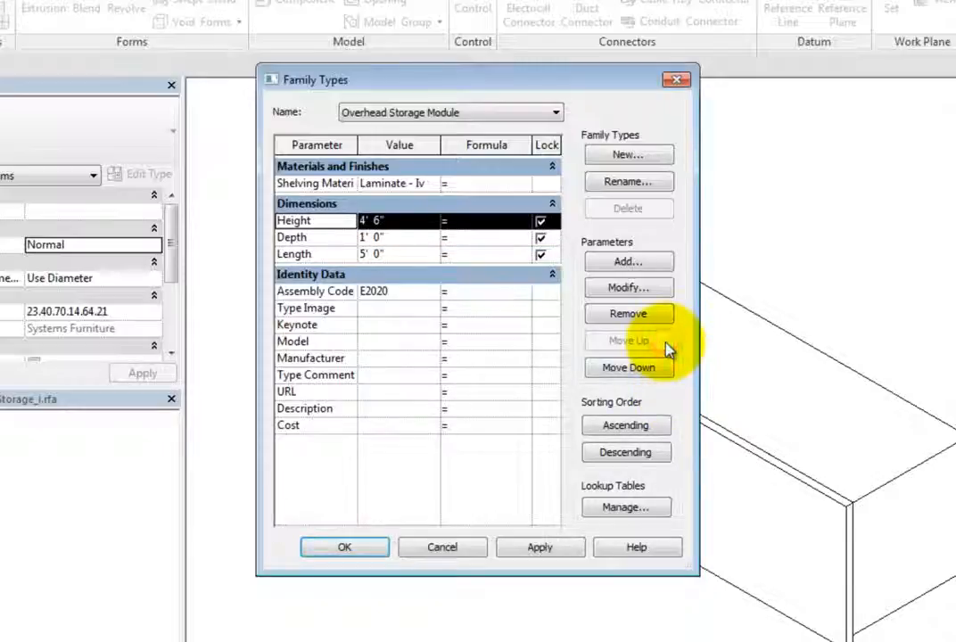
{"action": "left_click", "coordinate": [664, 369]}
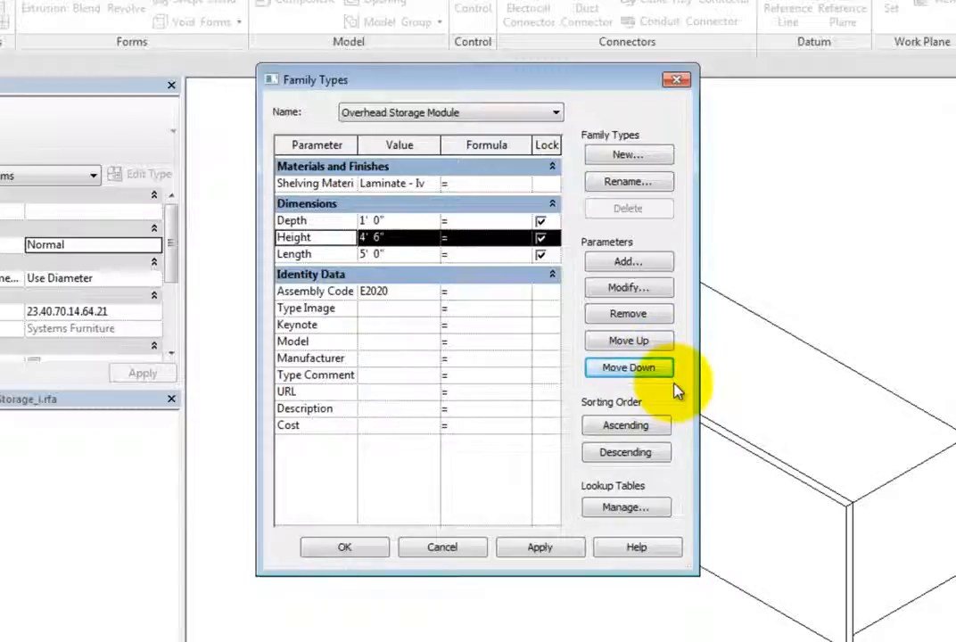
Sort the parameter list in descending and then ascending order.
{"action": "left_click", "coordinate": [660, 431]}
{"action": "left_click", "coordinate": [662, 453]}
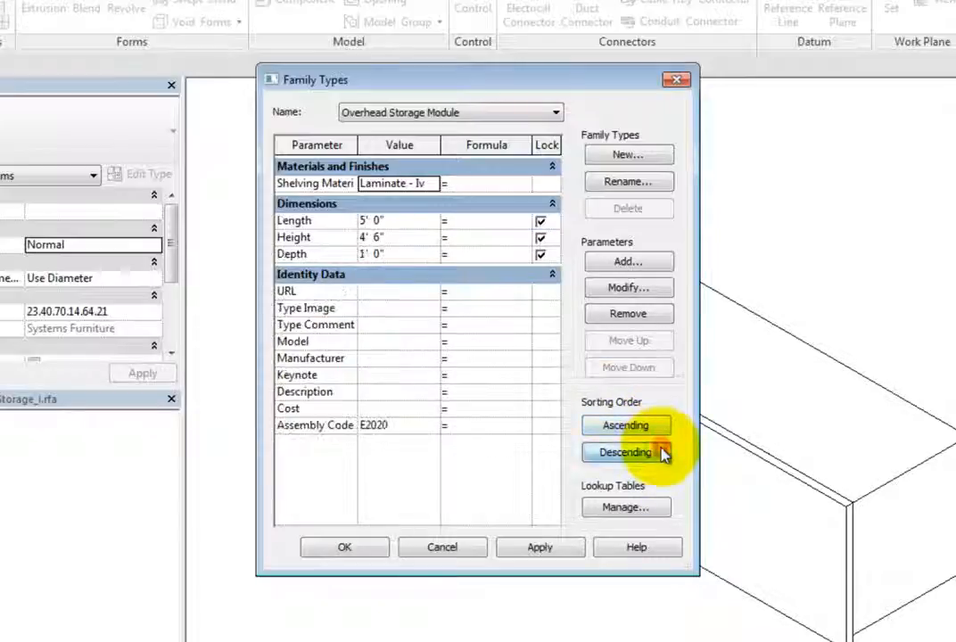
{"action": "left_click", "coordinate": [659, 433]}
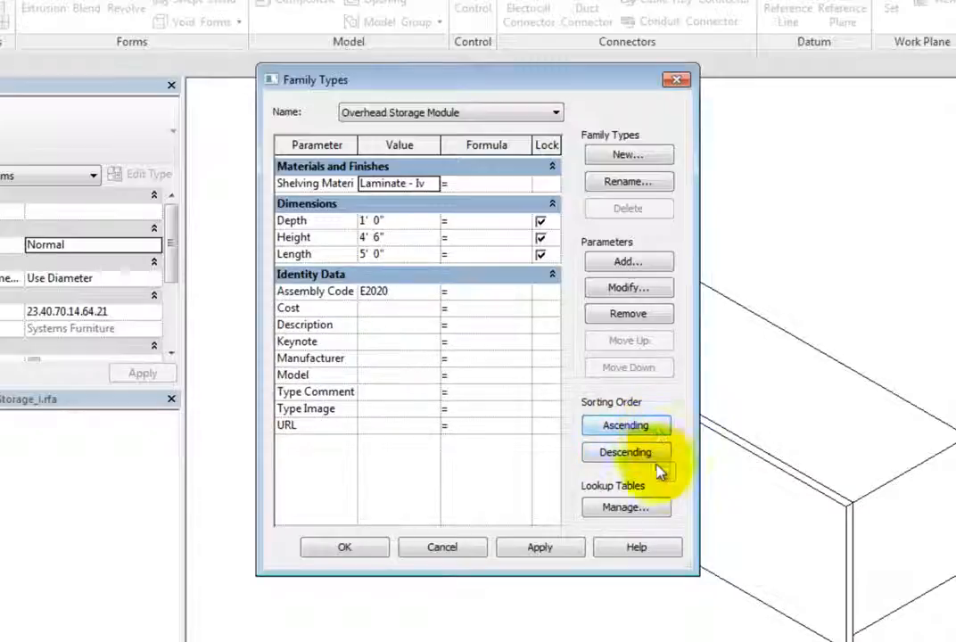
Open the lookup table manager, then close it and the Family Types dialog.
{"action": "left_click", "coordinate": [652, 514]}
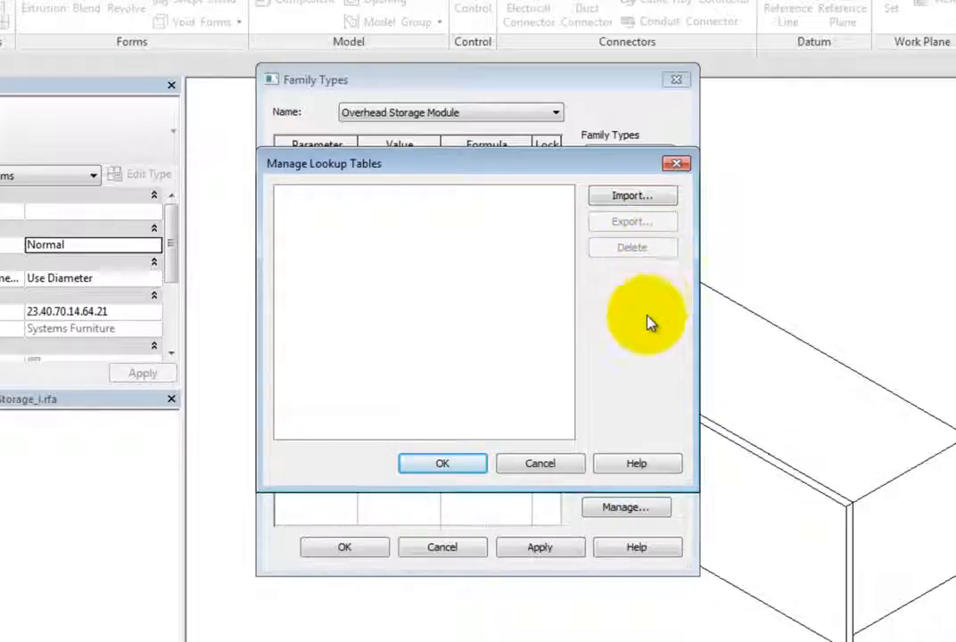
{"action": "left_click", "coordinate": [560, 470]}
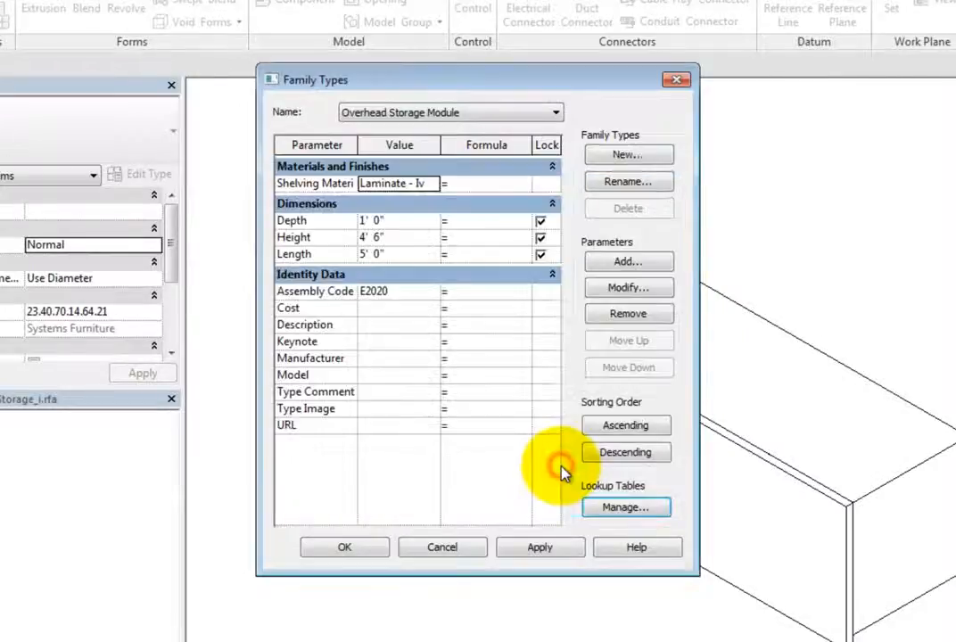
{"action": "left_click", "coordinate": [473, 552]}
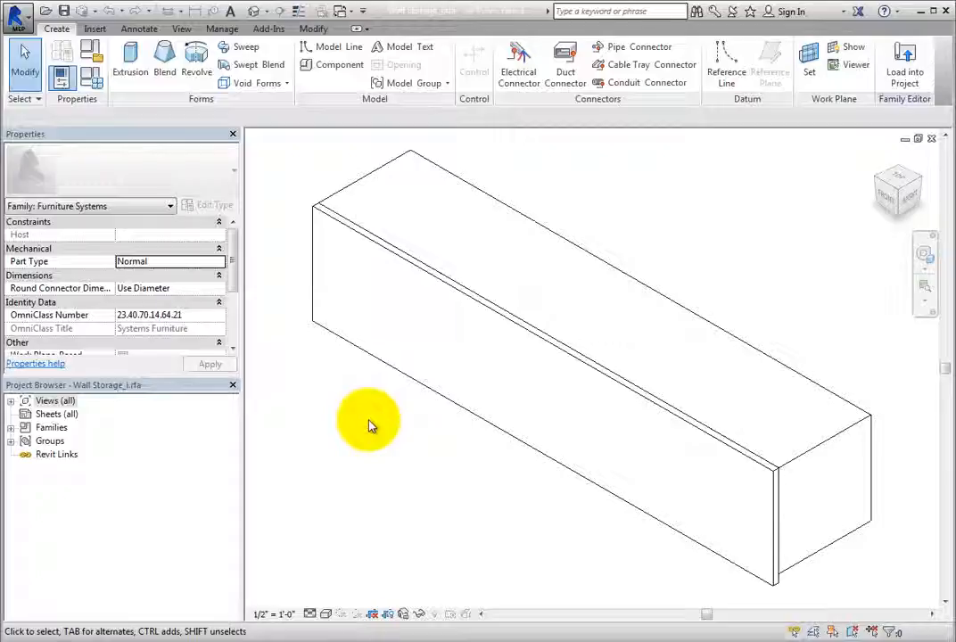
Select the front panel extrusion and associate its Visible property with a new parameter named Closed Front.
{"action": "left_click", "coordinate": [397, 379]}
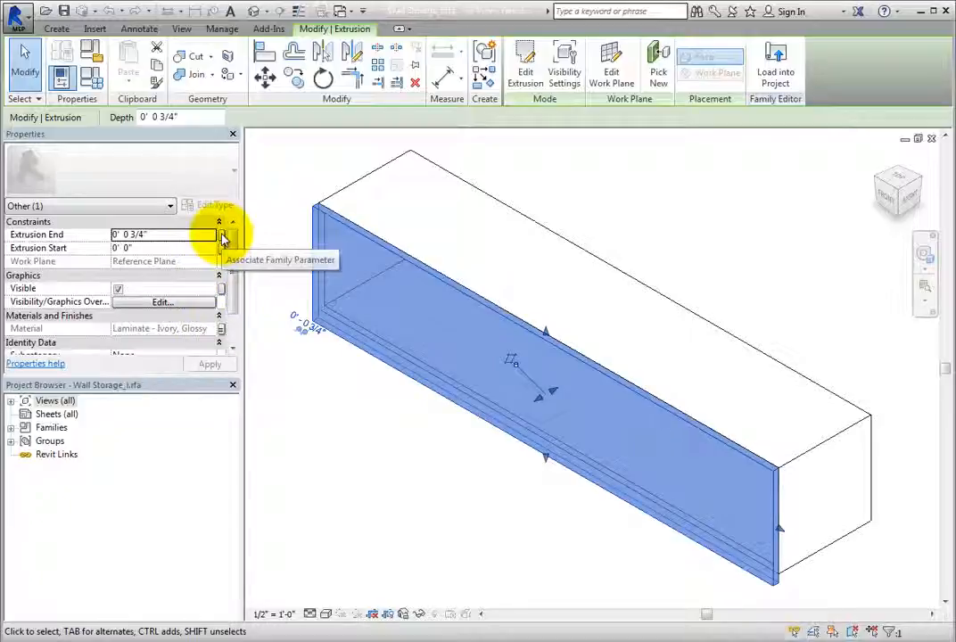
{"action": "left_click", "coordinate": [222, 288]}
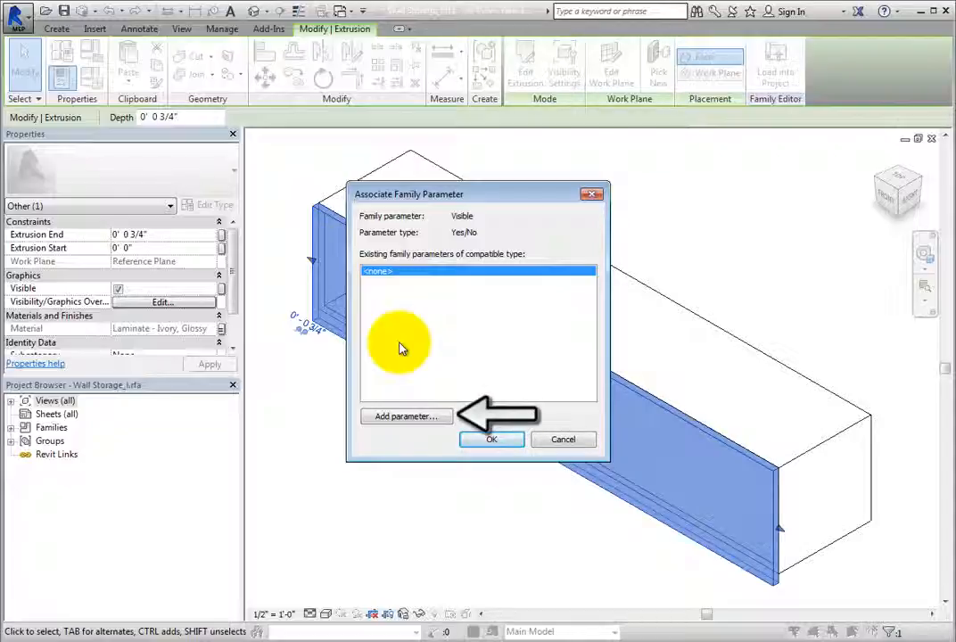
{"action": "left_click", "coordinate": [410, 417]}
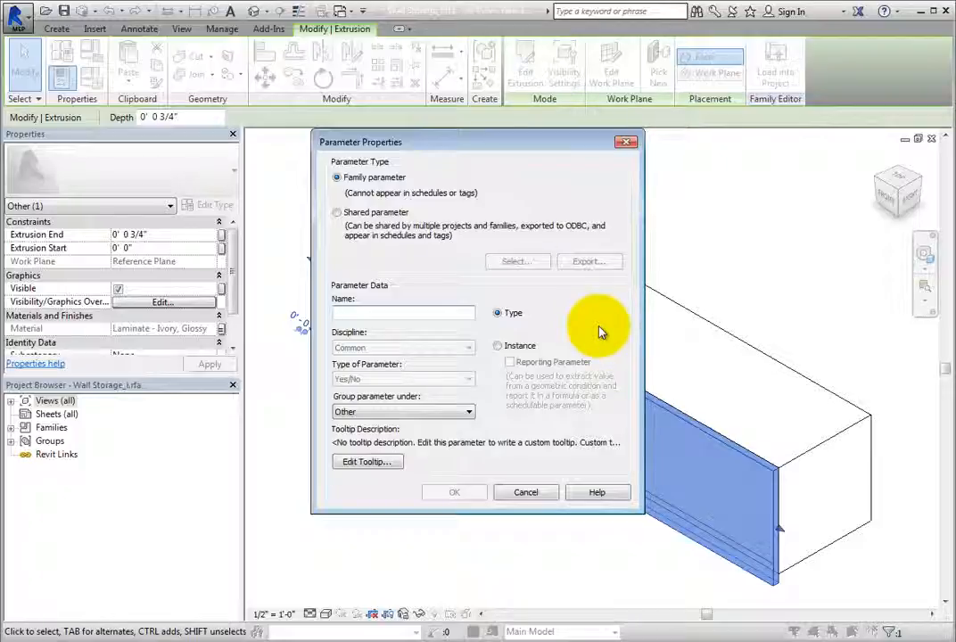
{"action": "type", "text": "Closet Front"}
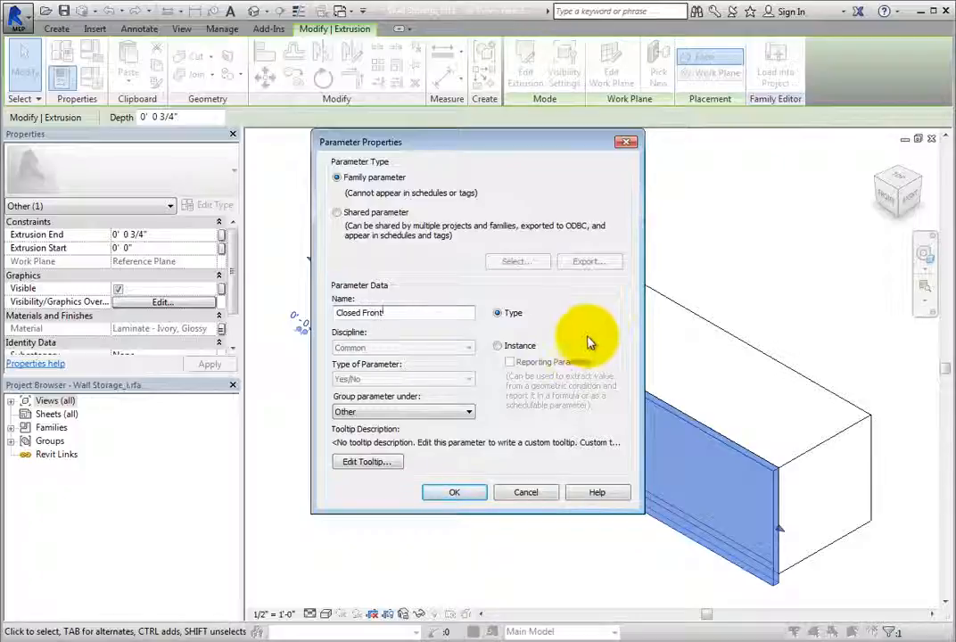
Group the Closed Front parameter under Construction, then confirm the parameter and its association.
{"action": "left_click", "coordinate": [466, 411]}
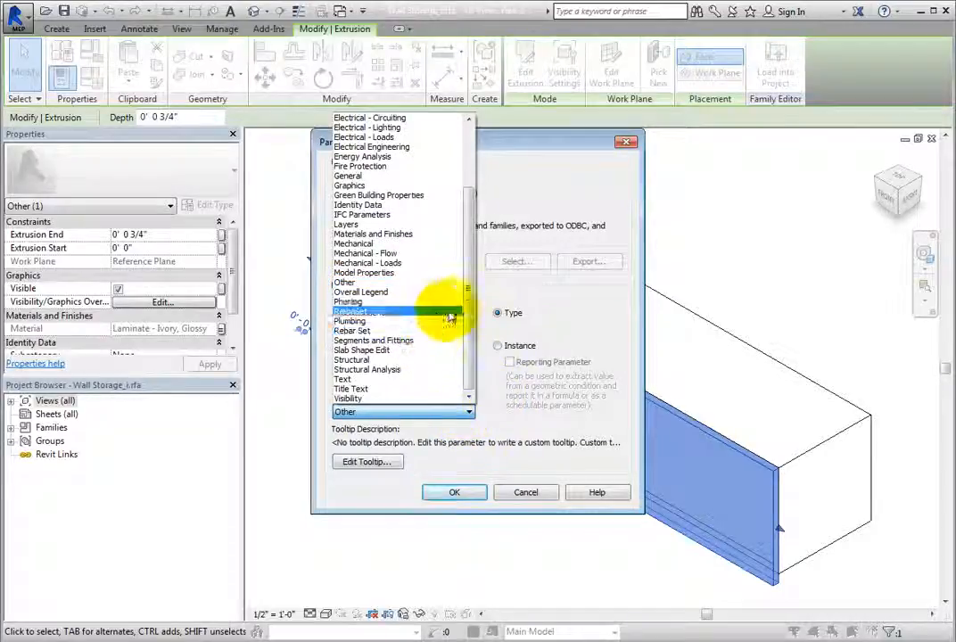
{"action": "scroll", "coordinate": [452, 303], "scroll_direction": "up", "scroll_amount": 3}
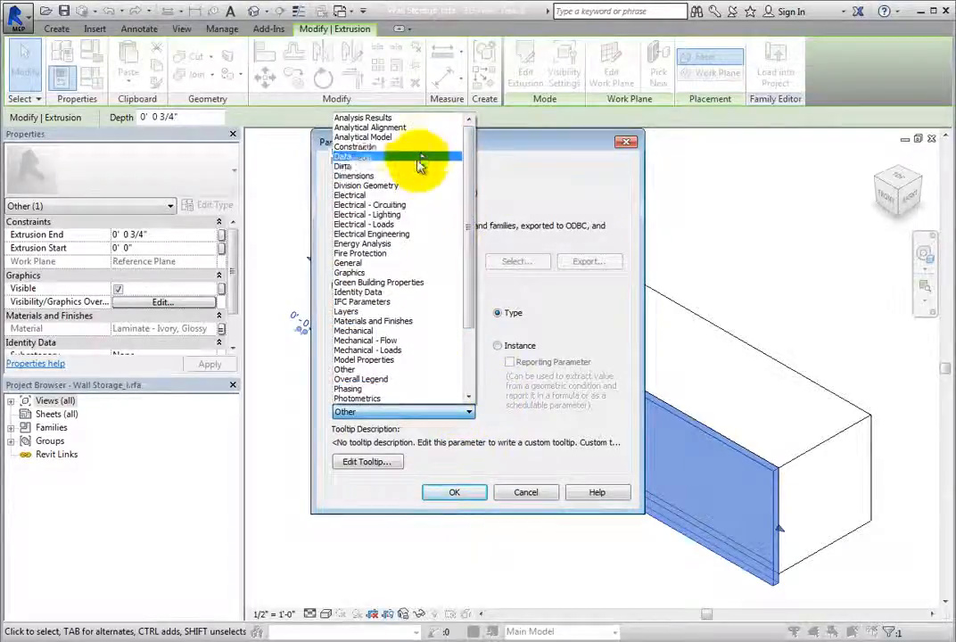
{"action": "left_click", "coordinate": [416, 157]}
{"action": "left_click", "coordinate": [452, 493]}
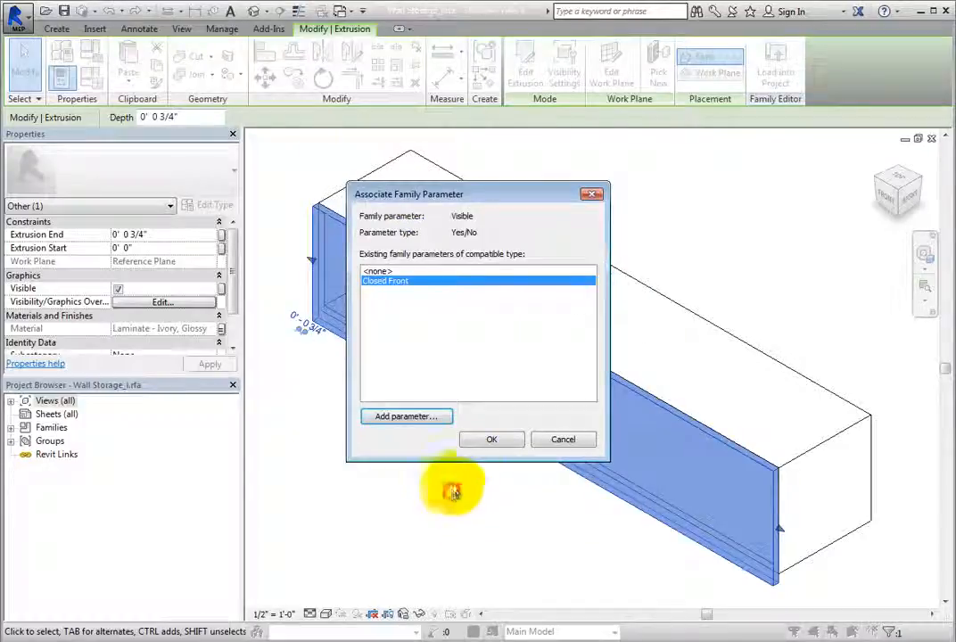
{"action": "left_click", "coordinate": [492, 441]}
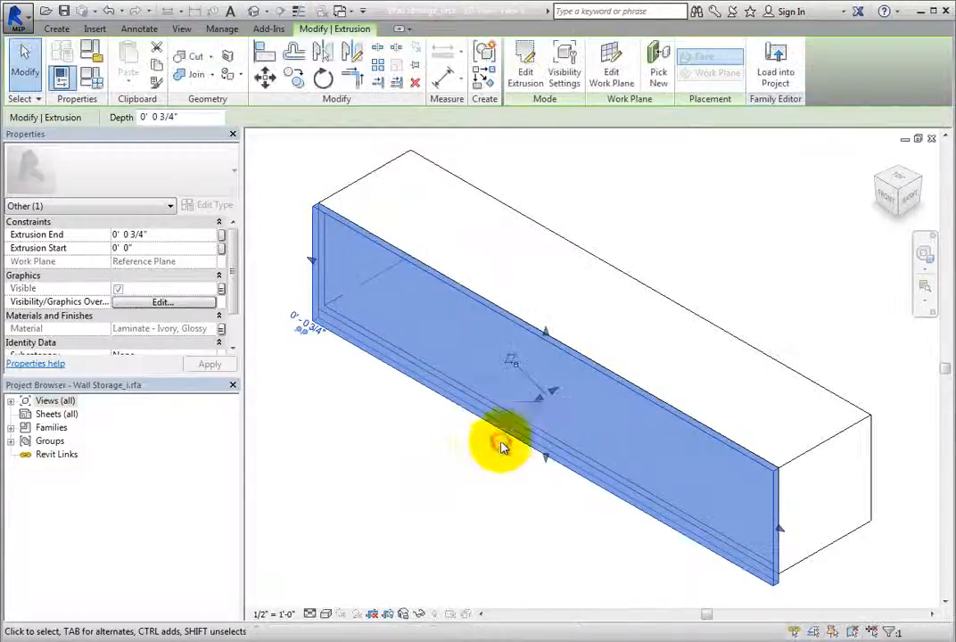
{"action": "left_click", "coordinate": [408, 452]}
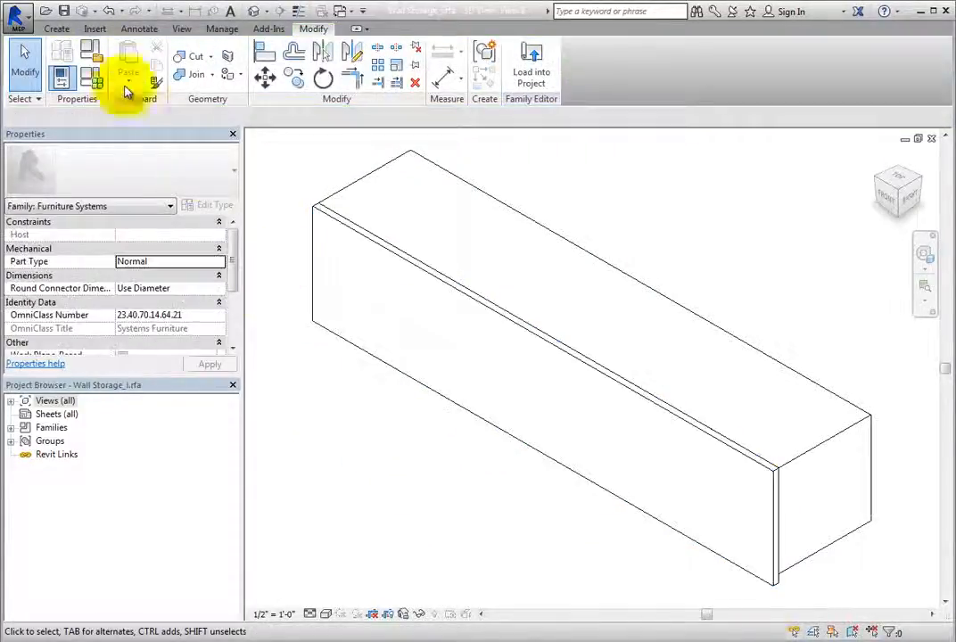
Open Family Types and rename the current family type to Closed Front.
{"action": "left_click", "coordinate": [56, 28]}
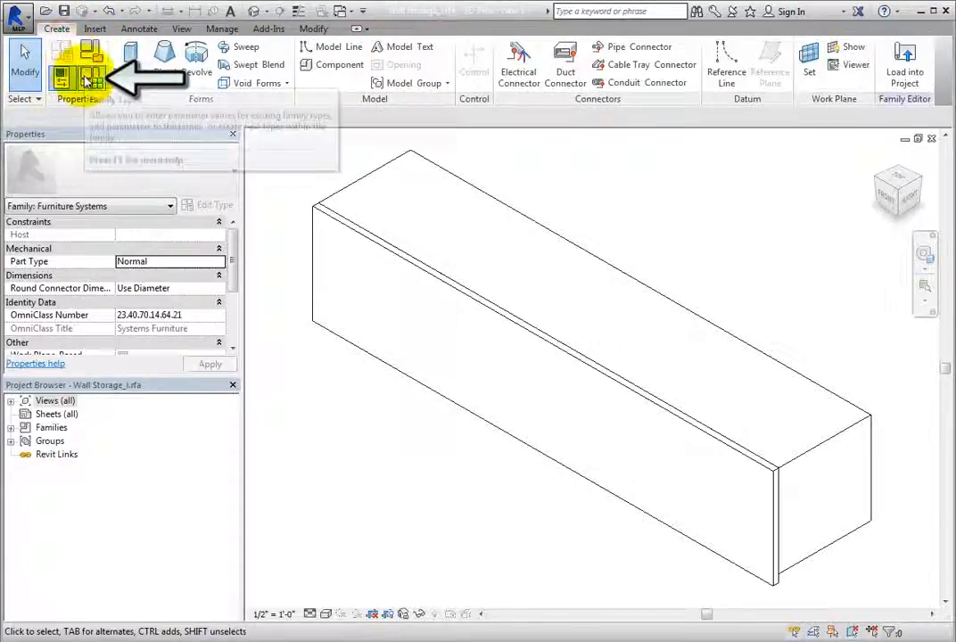
{"action": "left_click", "coordinate": [60, 76]}
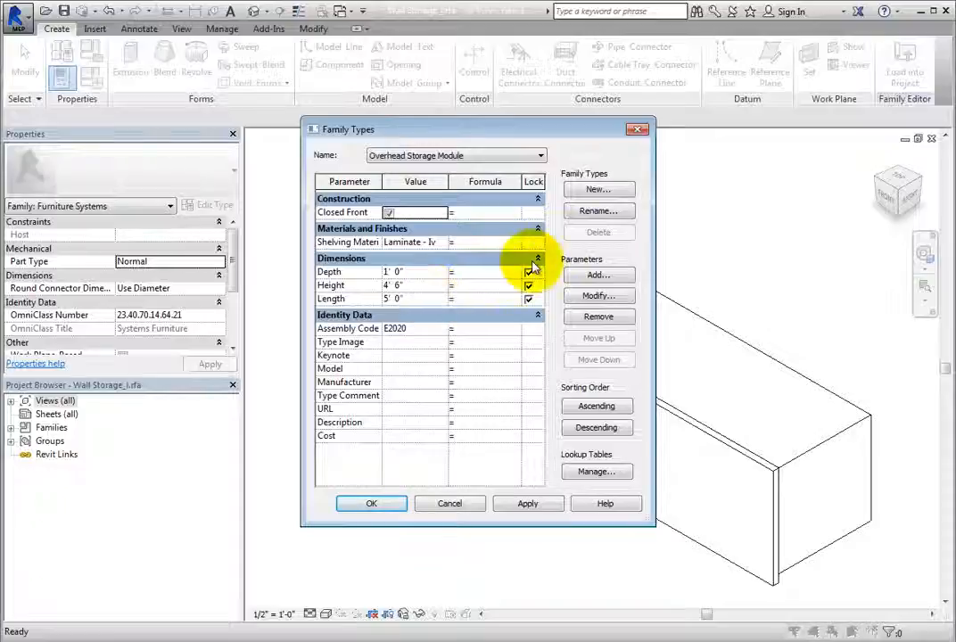
{"action": "left_click", "coordinate": [615, 211]}
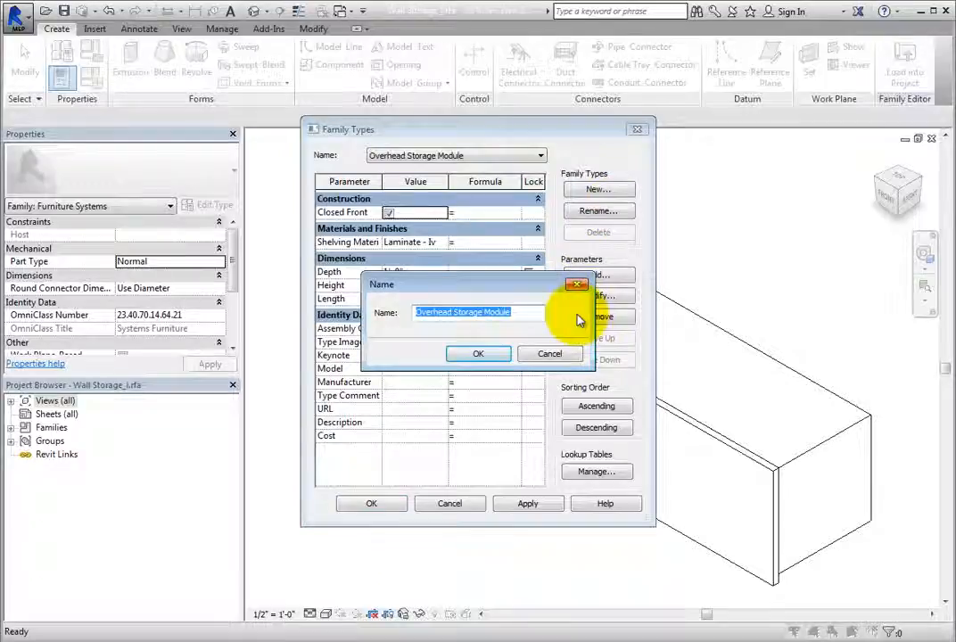
{"action": "type", "text": "Closed Front"}
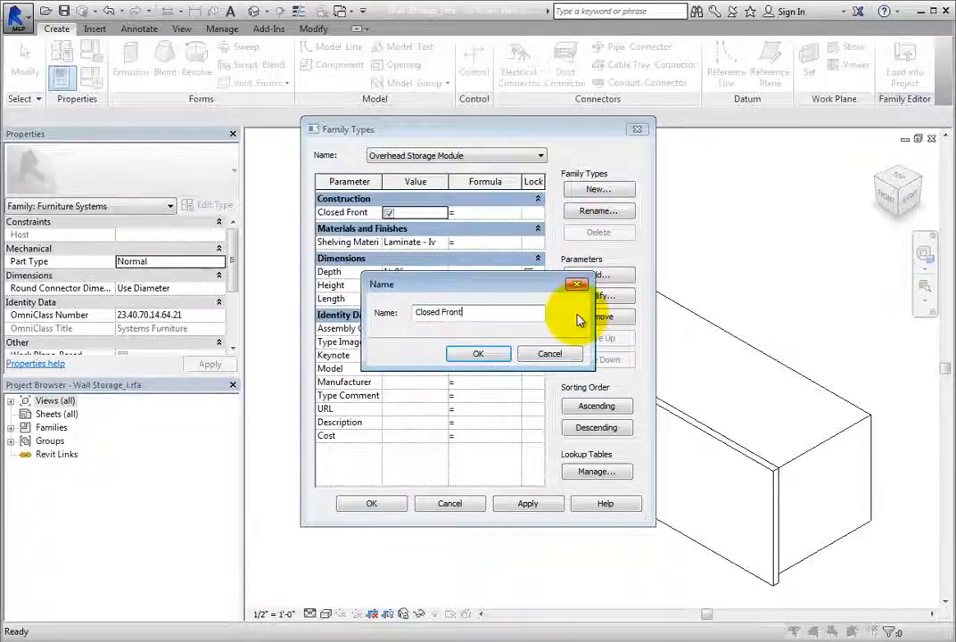
{"action": "left_click", "coordinate": [490, 353]}
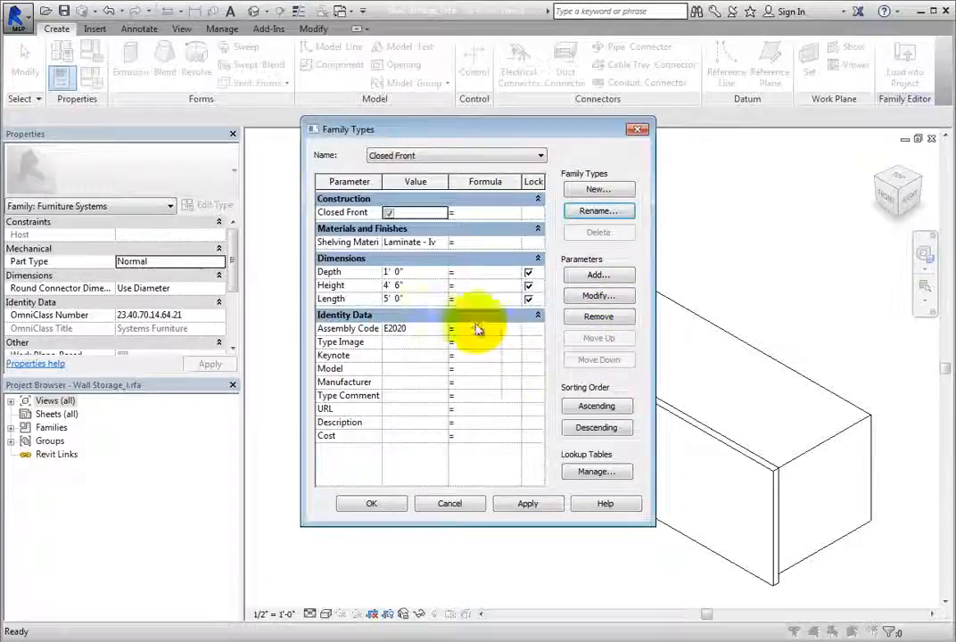
{"action": "left_click", "coordinate": [388, 214]}
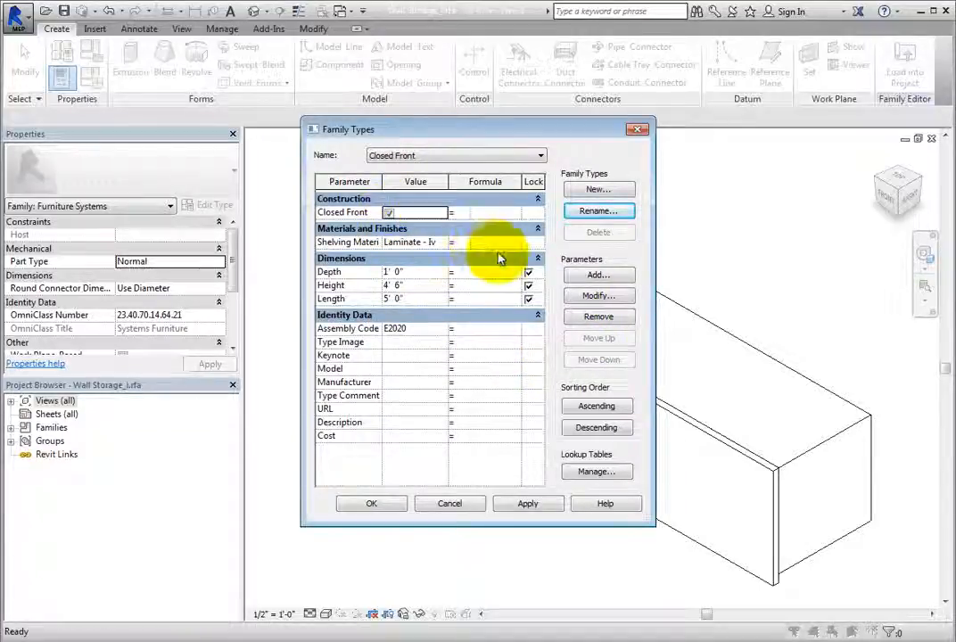
Create a new family type named Open Shelf with Closed Front unchecked and close Family Types.
{"action": "left_click", "coordinate": [620, 194]}
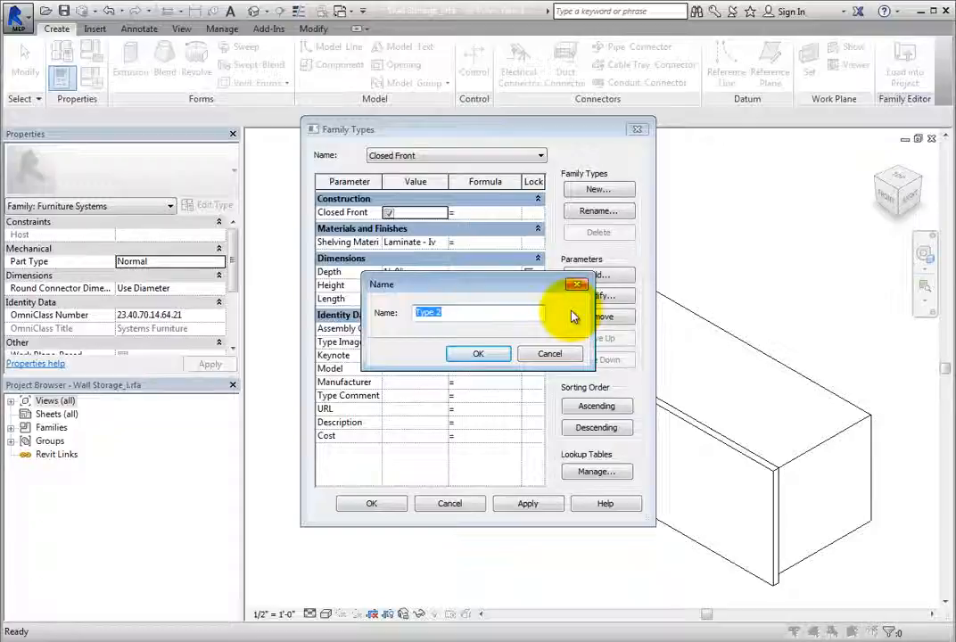
{"action": "type", "text": "Open Shelf"}
{"action": "left_click", "coordinate": [499, 355]}
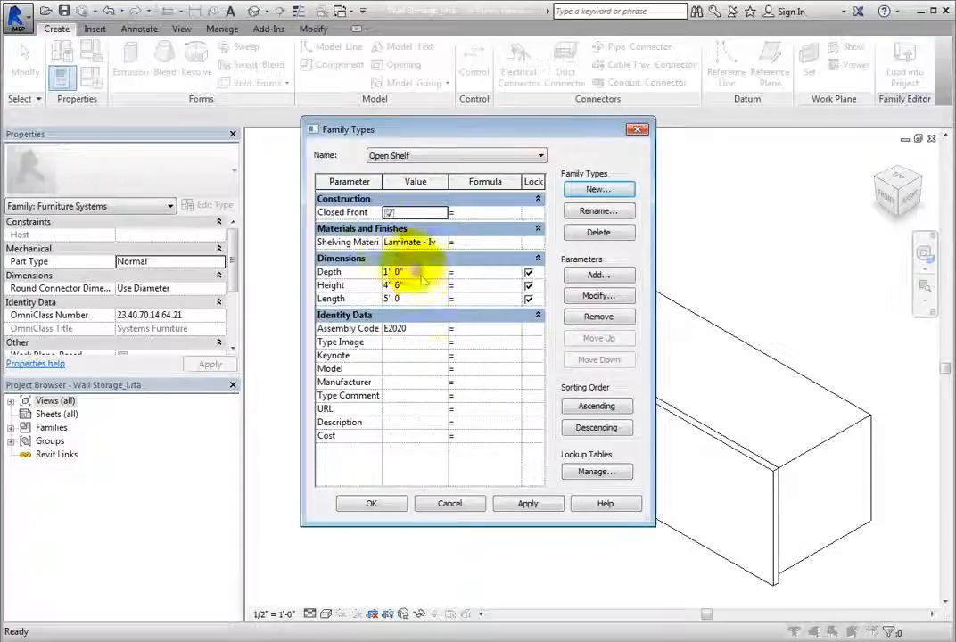
{"action": "left_click", "coordinate": [389, 213]}
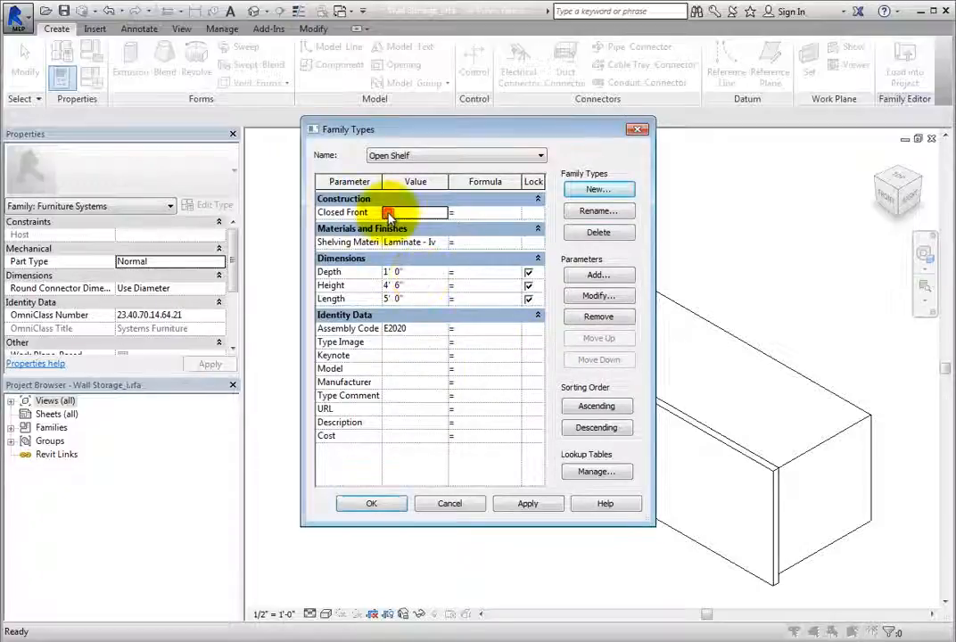
{"action": "left_click", "coordinate": [391, 506]}
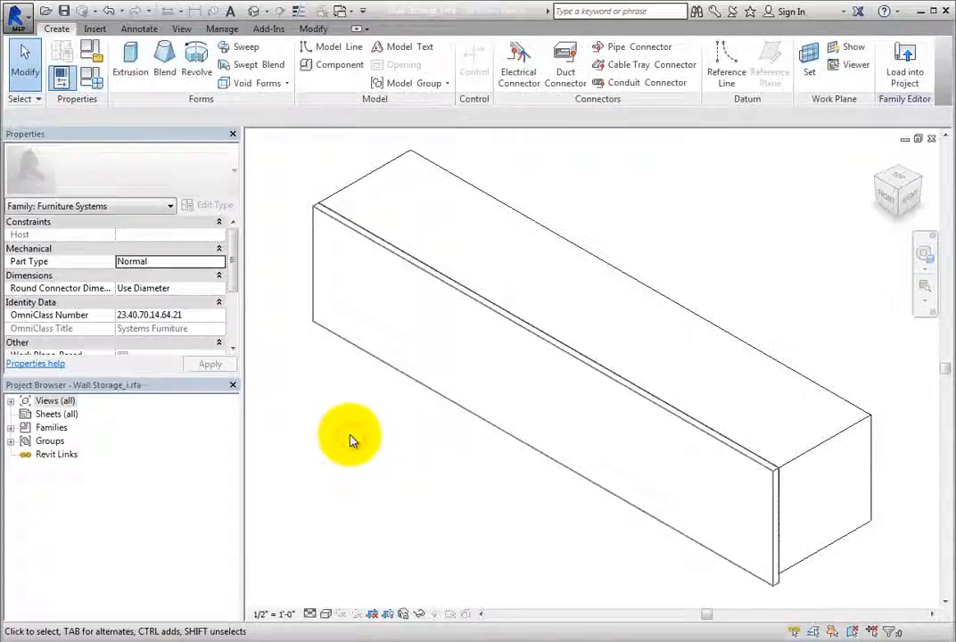
Load the family into the project, overwriting the existing version.
{"action": "left_click", "coordinate": [906, 78]}
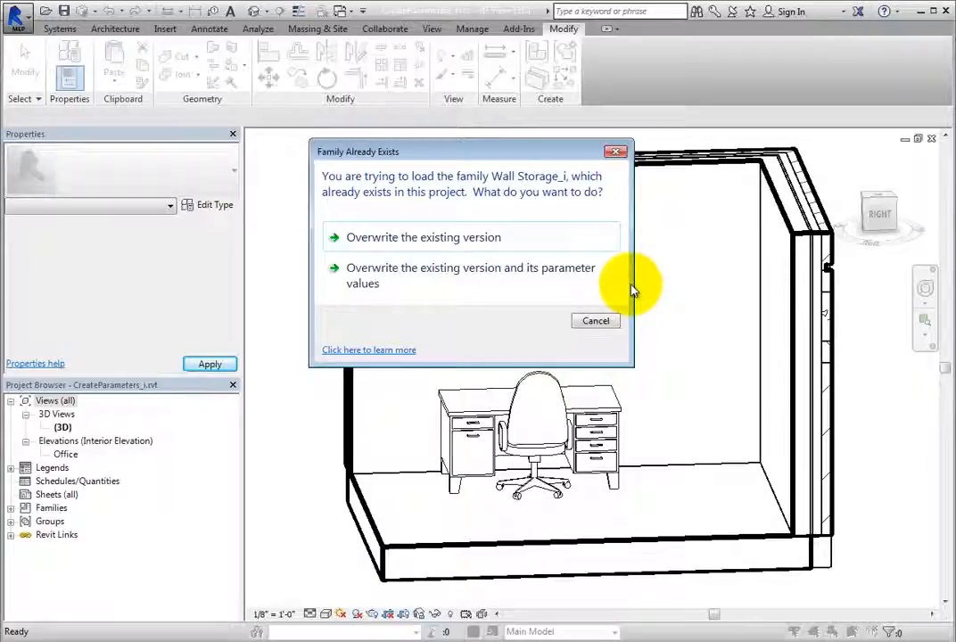
{"action": "left_click", "coordinate": [526, 248]}
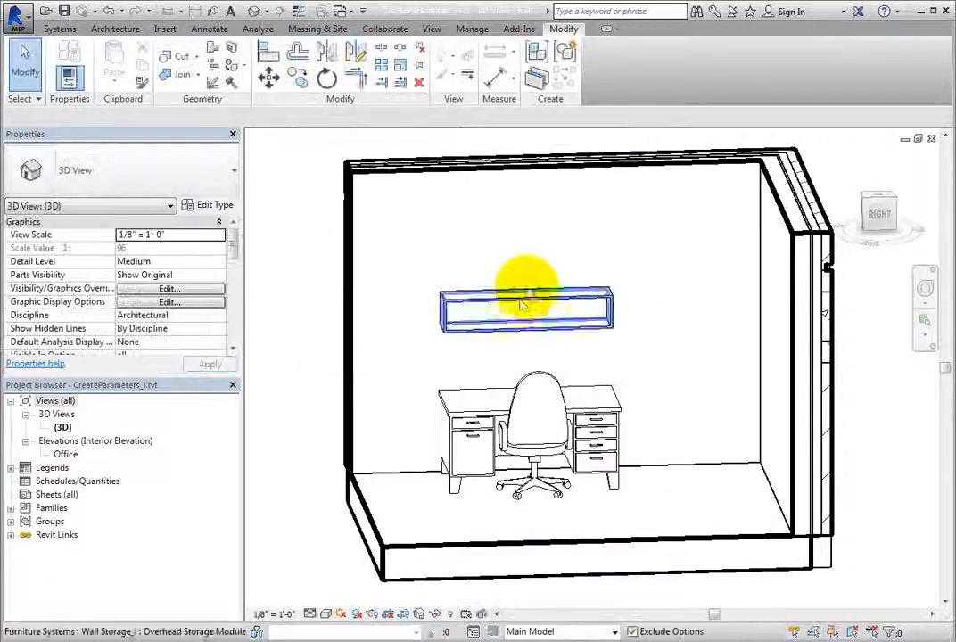
Select the overhead storage module in the 3D view and switch its type to Closed Front.
{"action": "scroll", "coordinate": [433, 368], "scroll_direction": "up", "scroll_amount": 4}
{"action": "middle_click_drag", "start_coordinate": [455, 392], "coordinate": [487, 418], "text": "shift"}
{"action": "left_click", "coordinate": [460, 317]}
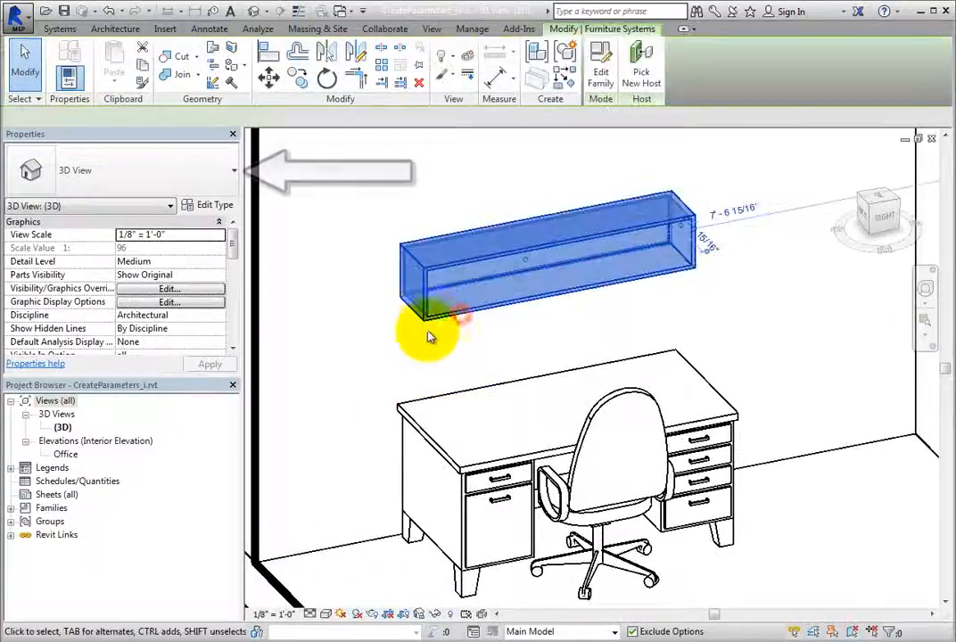
{"action": "scroll", "coordinate": [404, 341], "scroll_direction": "up", "scroll_amount": 2}
{"action": "middle_click_drag", "start_coordinate": [403, 342], "coordinate": [378, 391]}
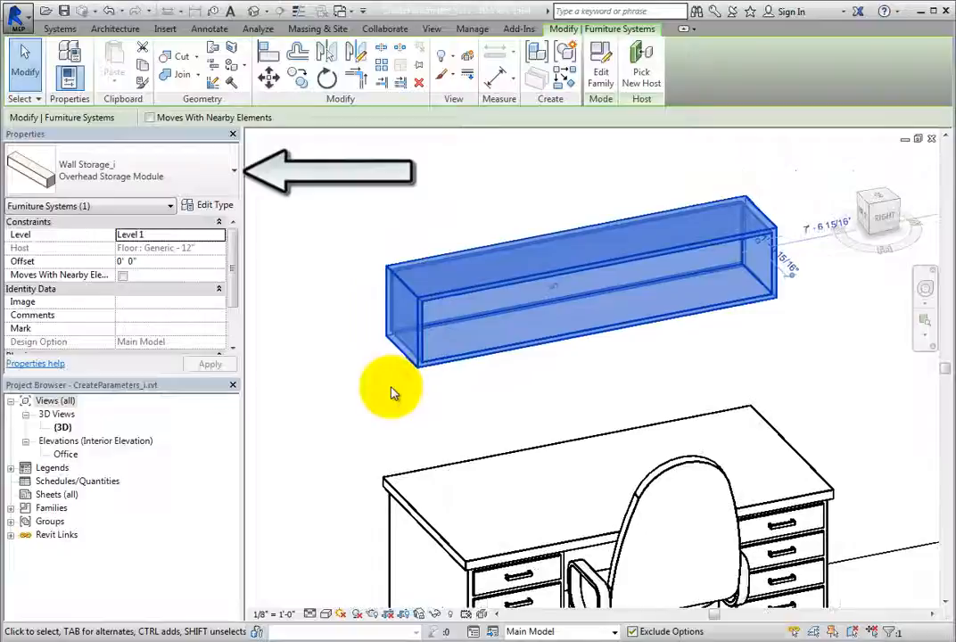
{"action": "left_click", "coordinate": [190, 171]}
{"action": "left_click", "coordinate": [161, 234]}
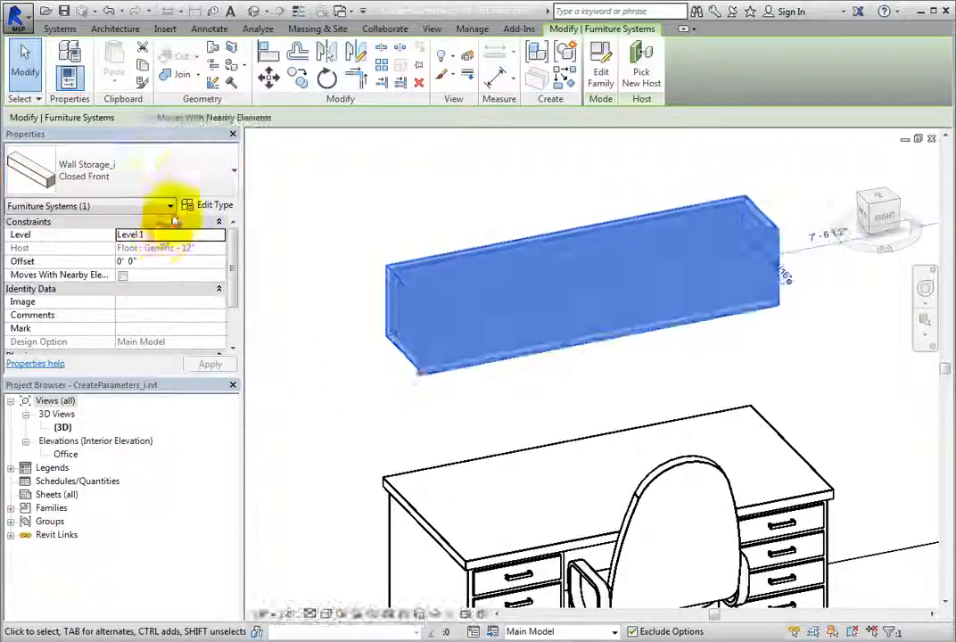
Switch the storage module's type to Open Shelf and deselect it.
{"action": "left_click", "coordinate": [184, 174]}
{"action": "left_click", "coordinate": [153, 250]}
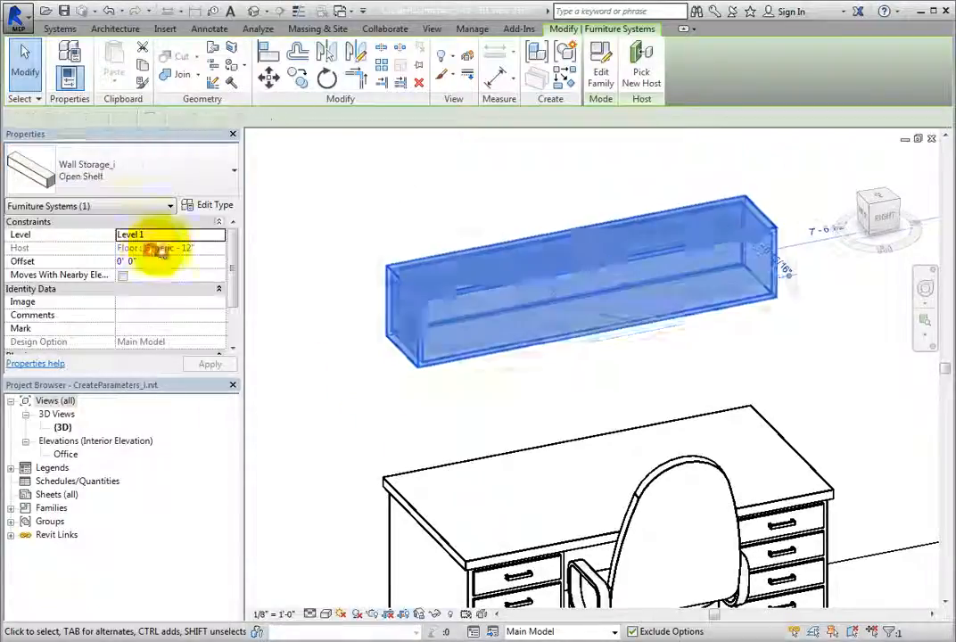
{"action": "left_click", "coordinate": [287, 204]}
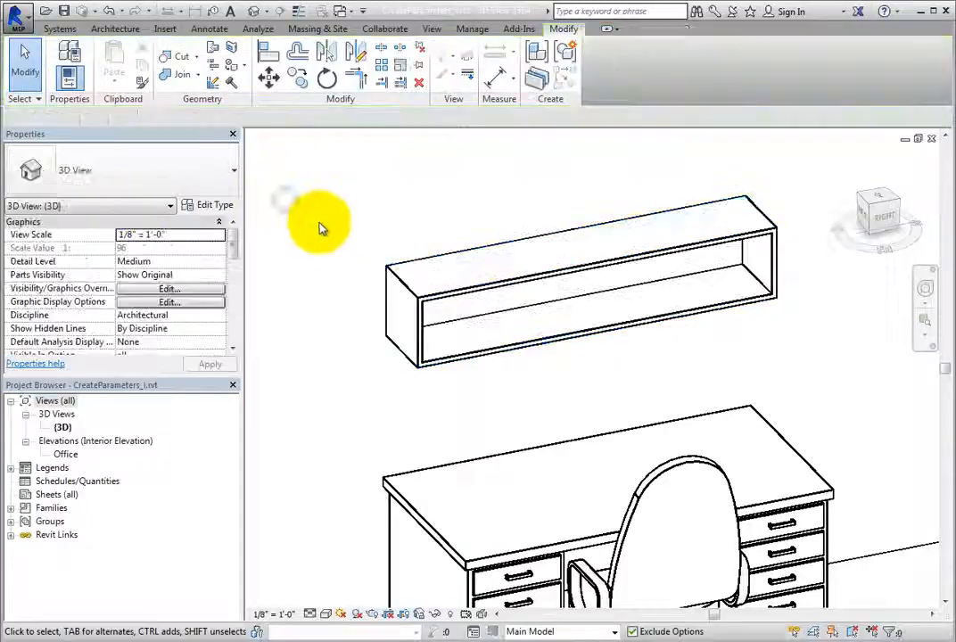
Reselect the storage module and switch its type back to Closed Front.
{"action": "left_click", "coordinate": [386, 272]}
{"action": "left_click", "coordinate": [165, 178]}
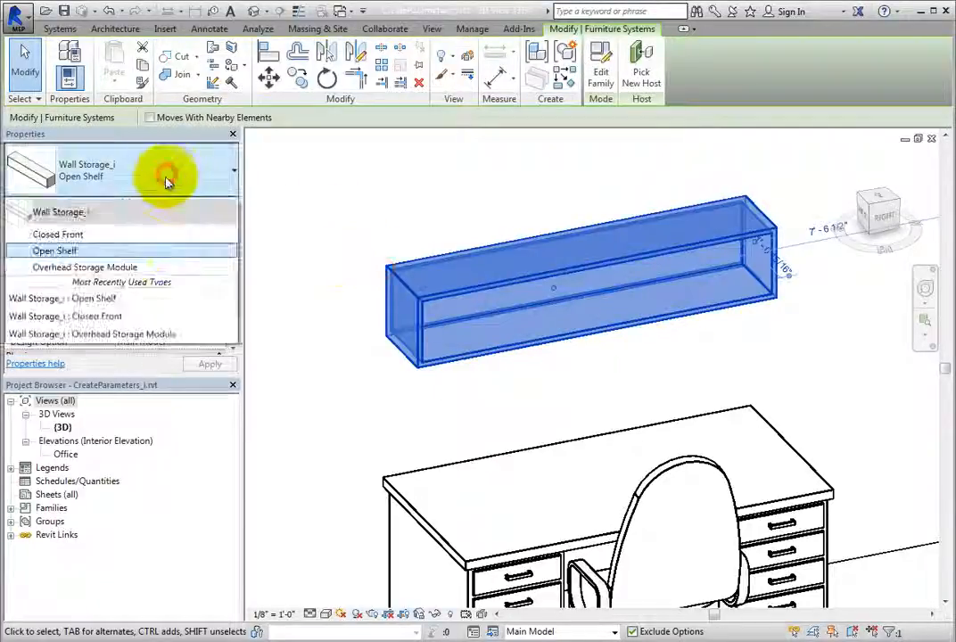
{"action": "left_click", "coordinate": [134, 235]}
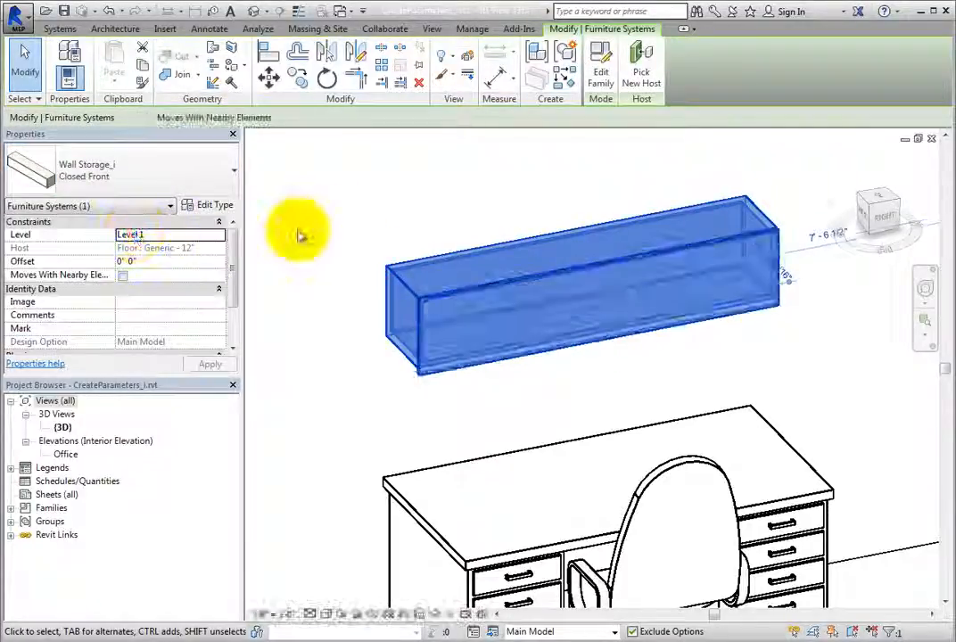
{"action": "left_click", "coordinate": [299, 234]}
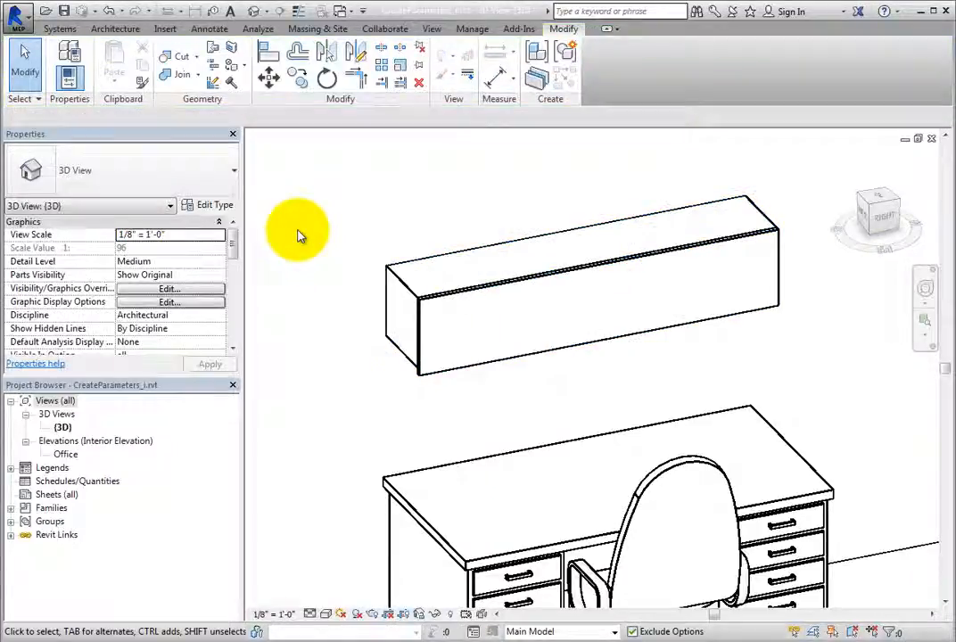